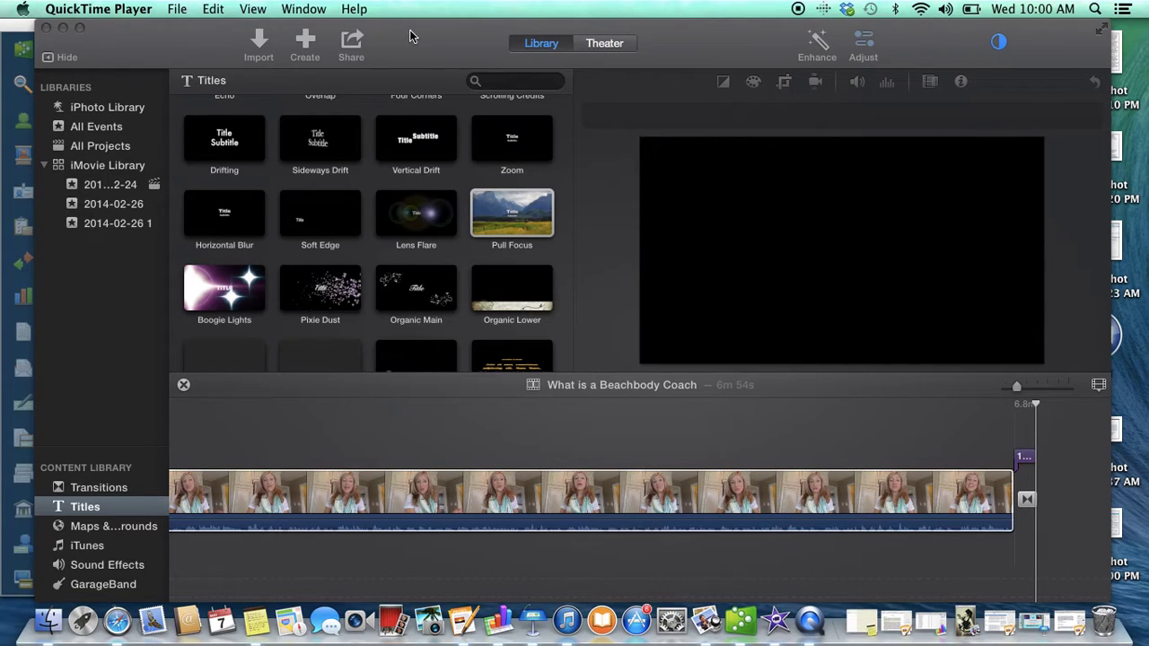
# - Create a new movie with the Neon theme and name the project with the presenter's full name
pyautogui.click(305, 55)
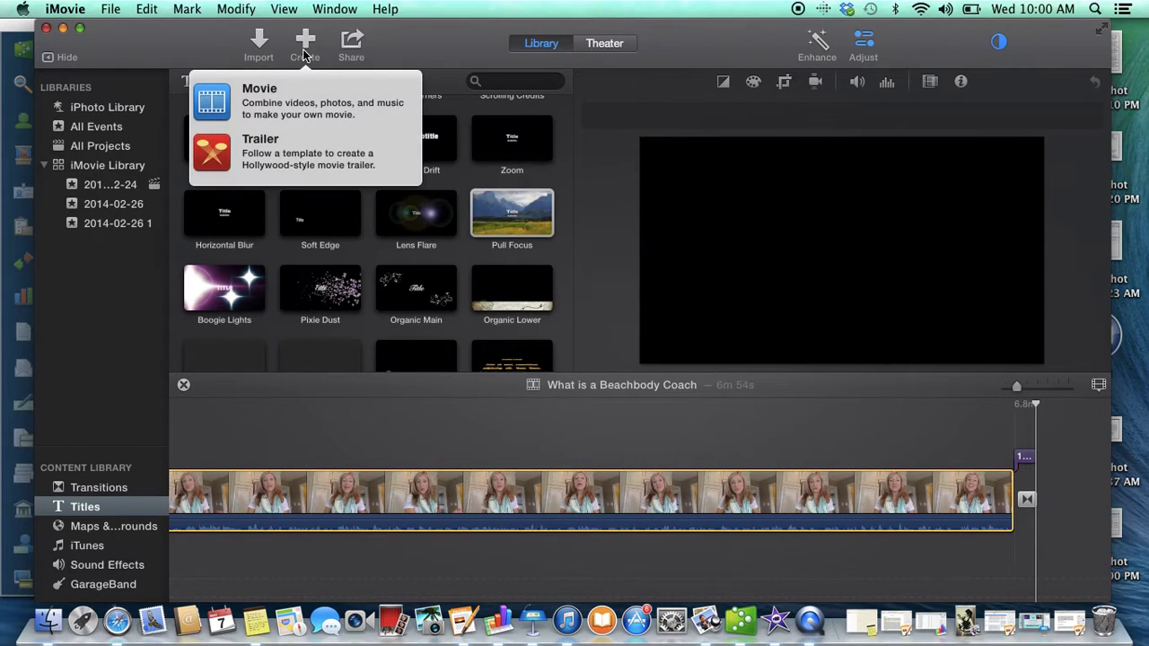
pyautogui.click(232, 98)
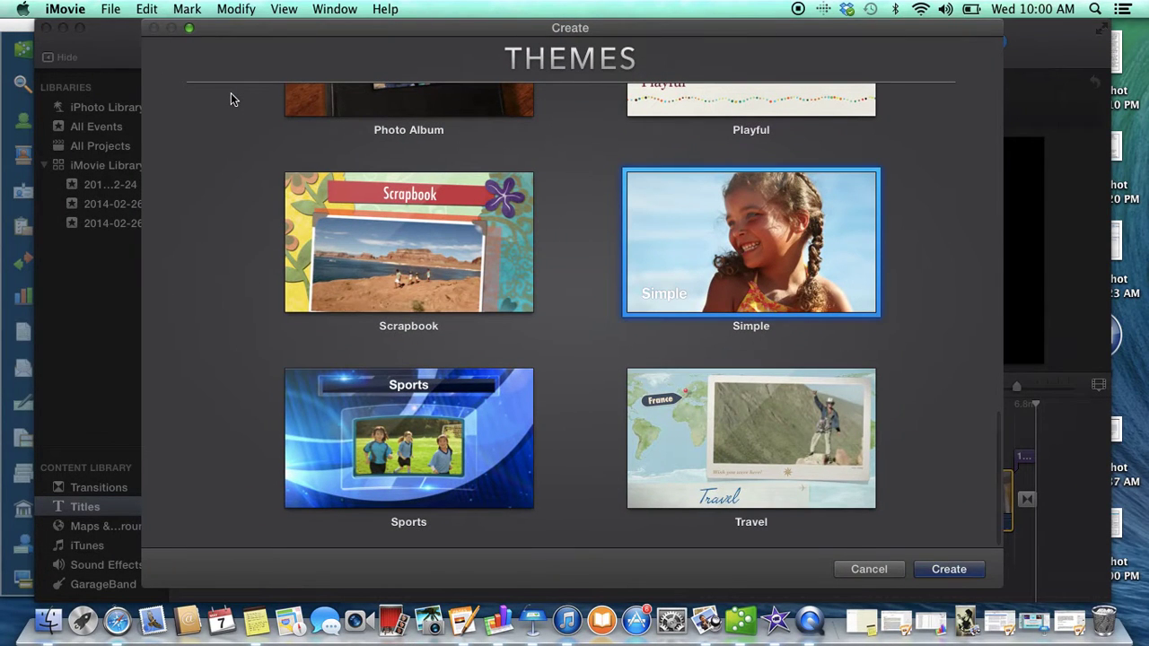
pyautogui.scroll(6, 409, 269)
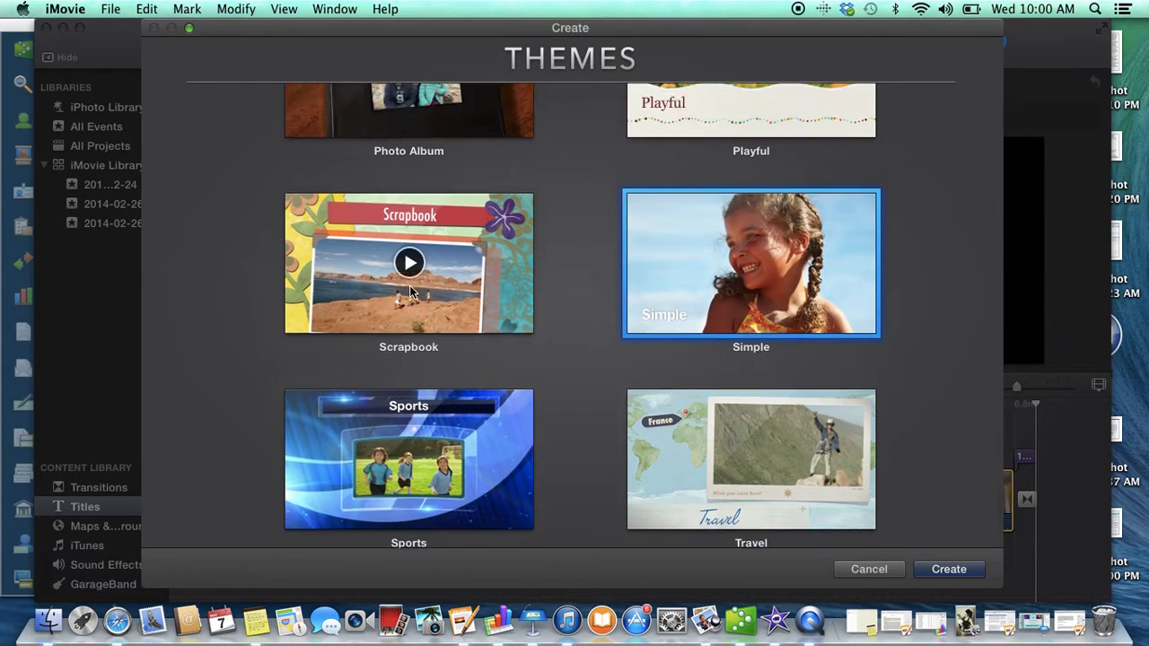
pyautogui.scroll(2, 411, 289)
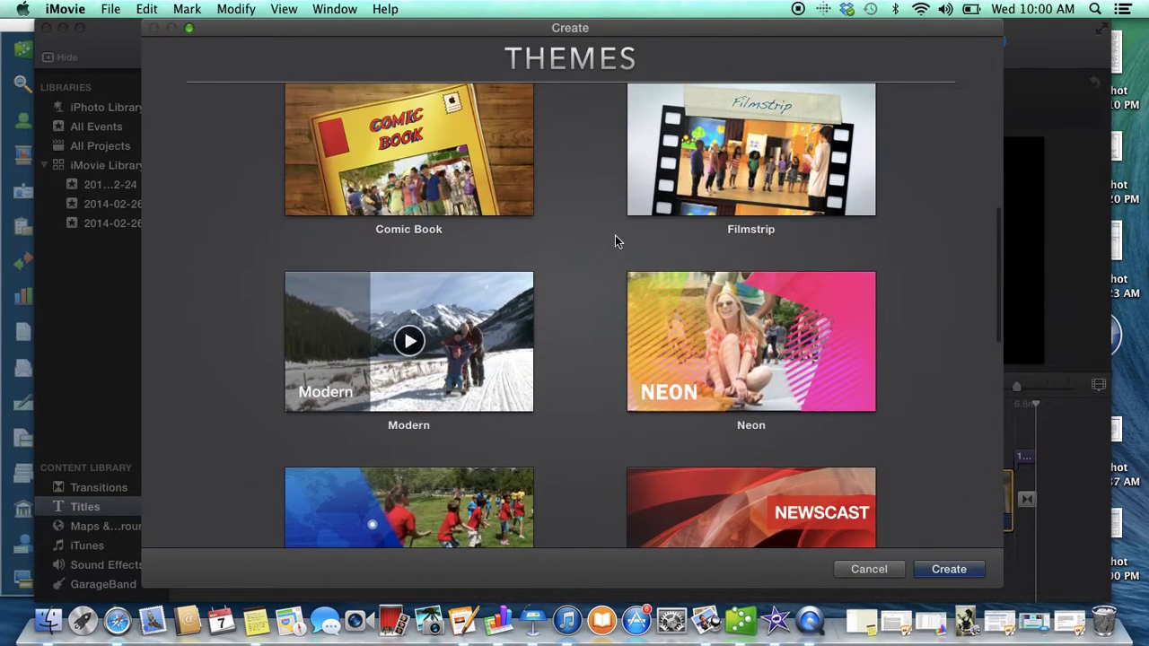
pyautogui.click(718, 327)
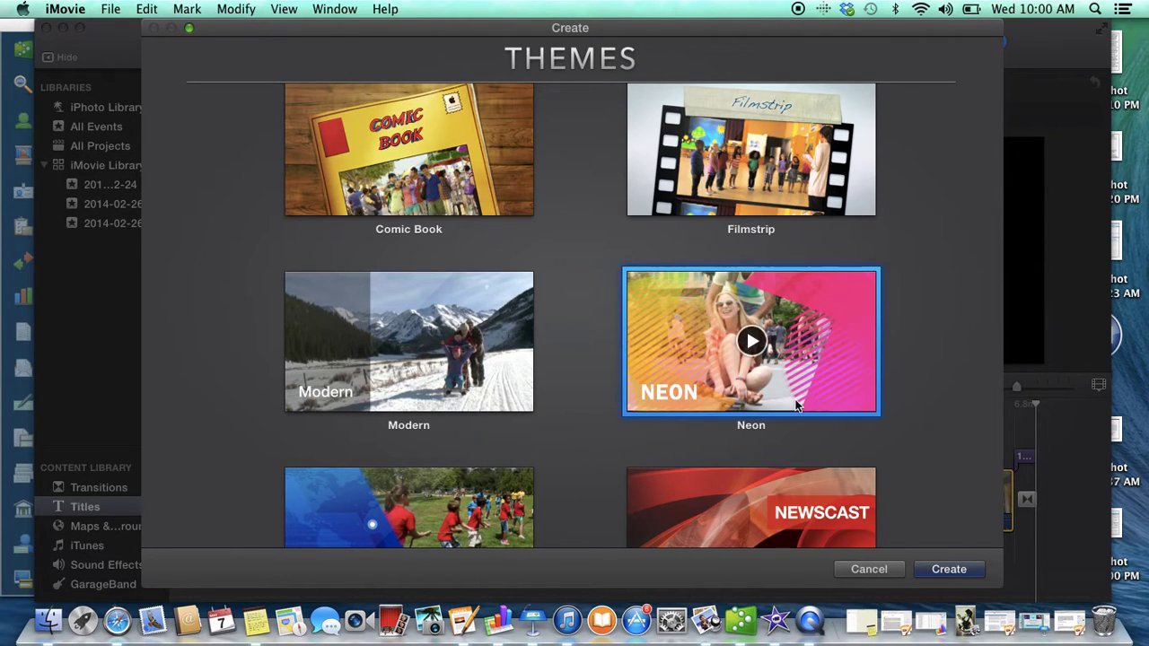
pyautogui.click(947, 571)
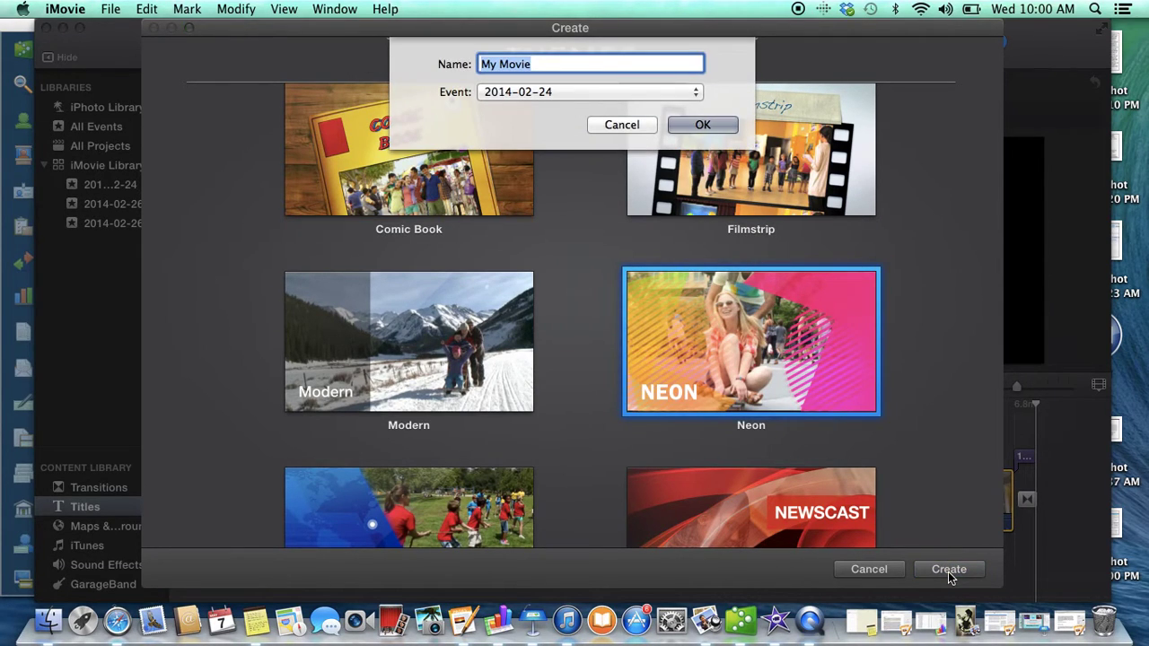
pyautogui.write('M')
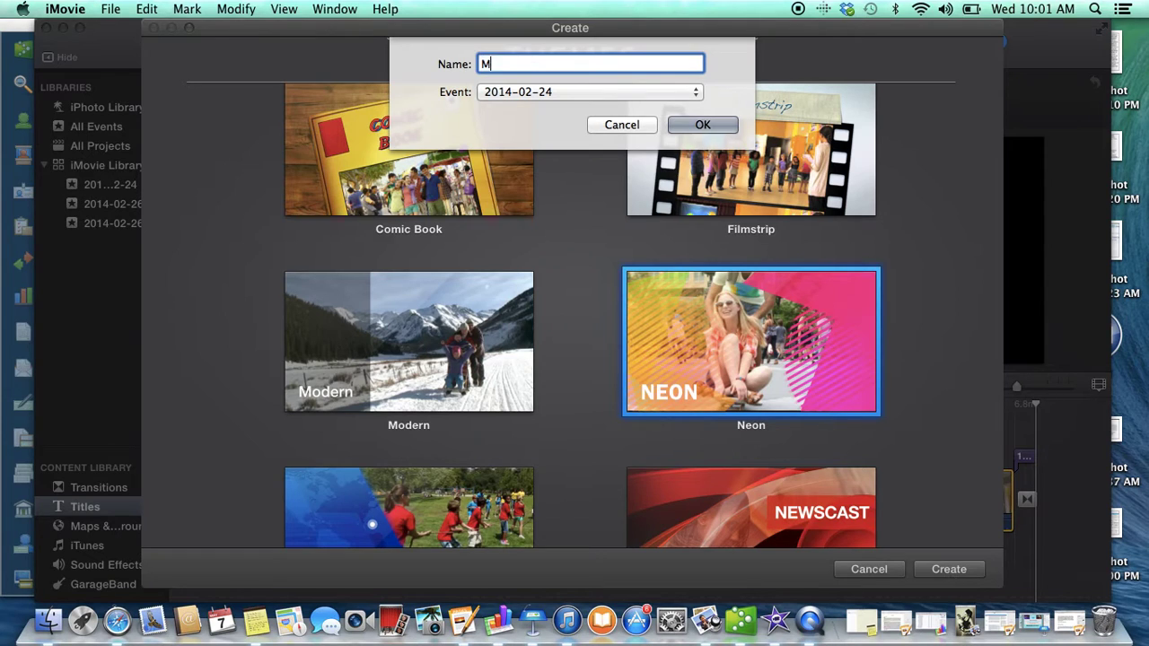
pyautogui.write('elanie Mitro')
pyautogui.click(731, 123)
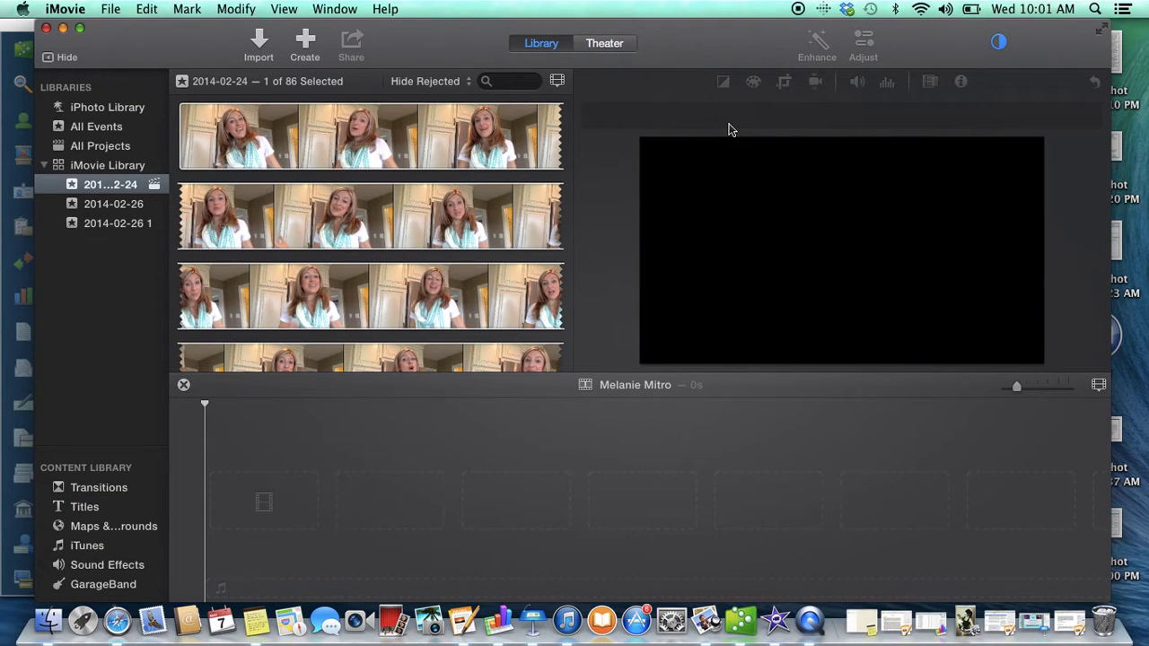
# - Record a short webcam clip with the FaceTime HD Camera, then close the import window
pyautogui.click(259, 45)
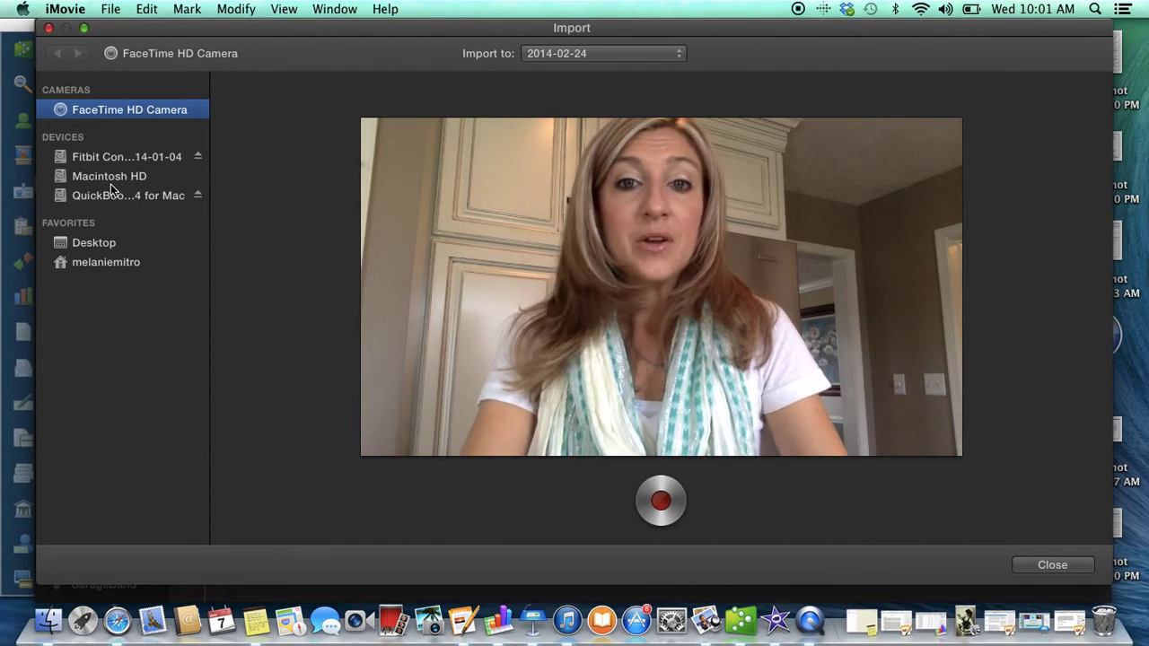
pyautogui.click(662, 500)
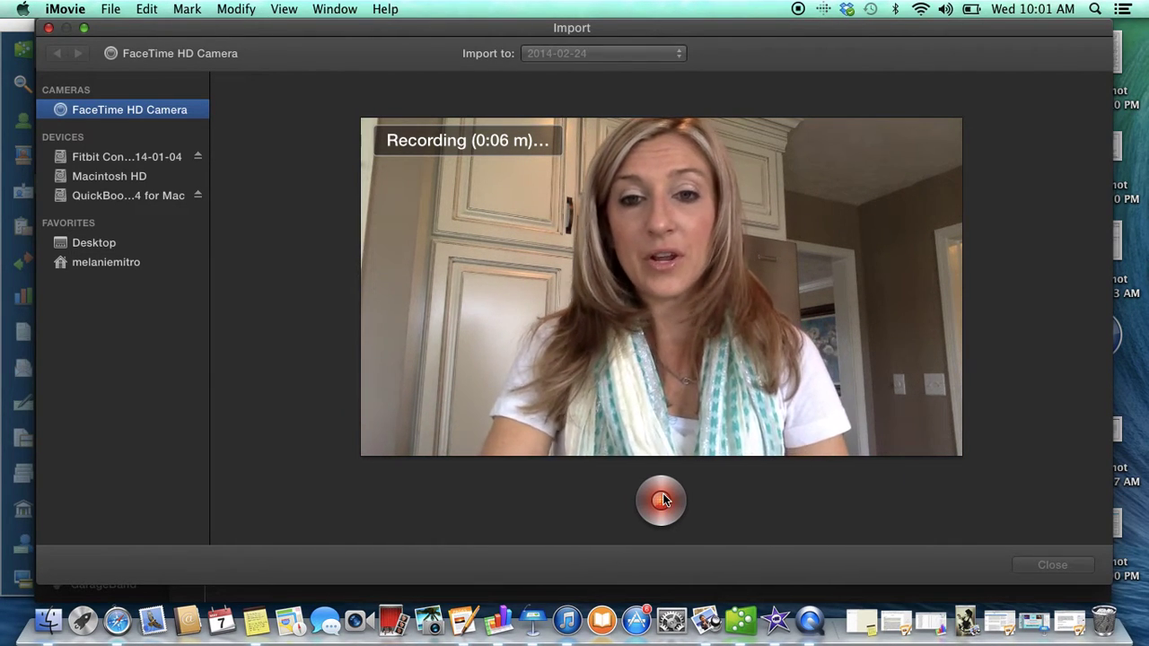
pyautogui.click(663, 499)
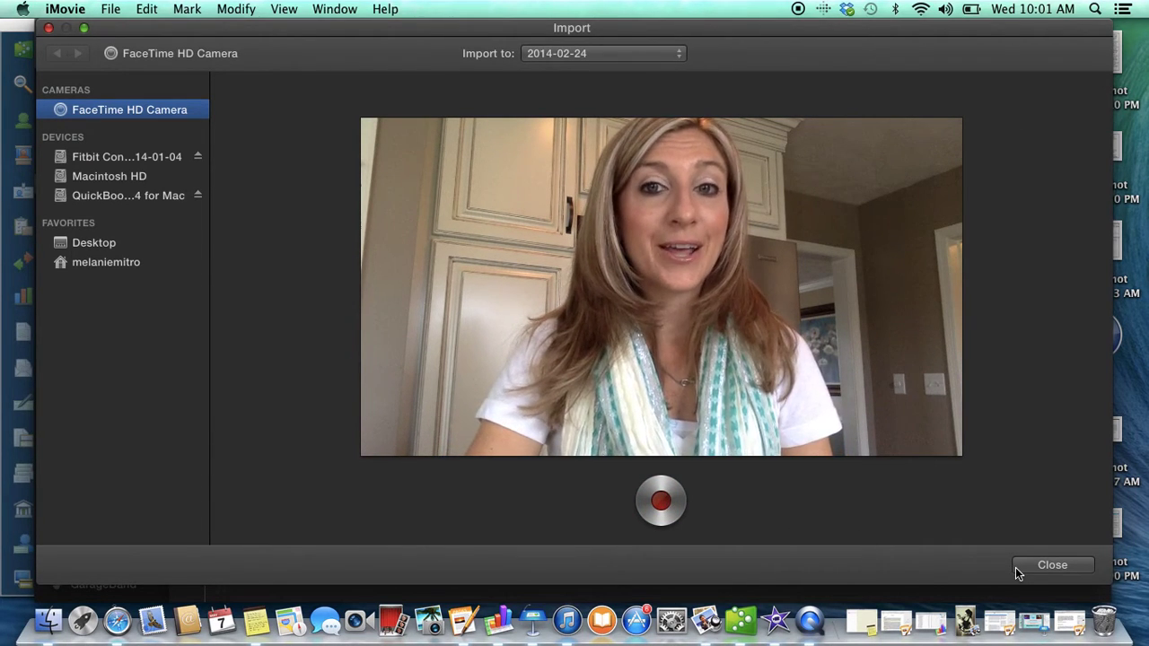
pyautogui.click(1046, 565)
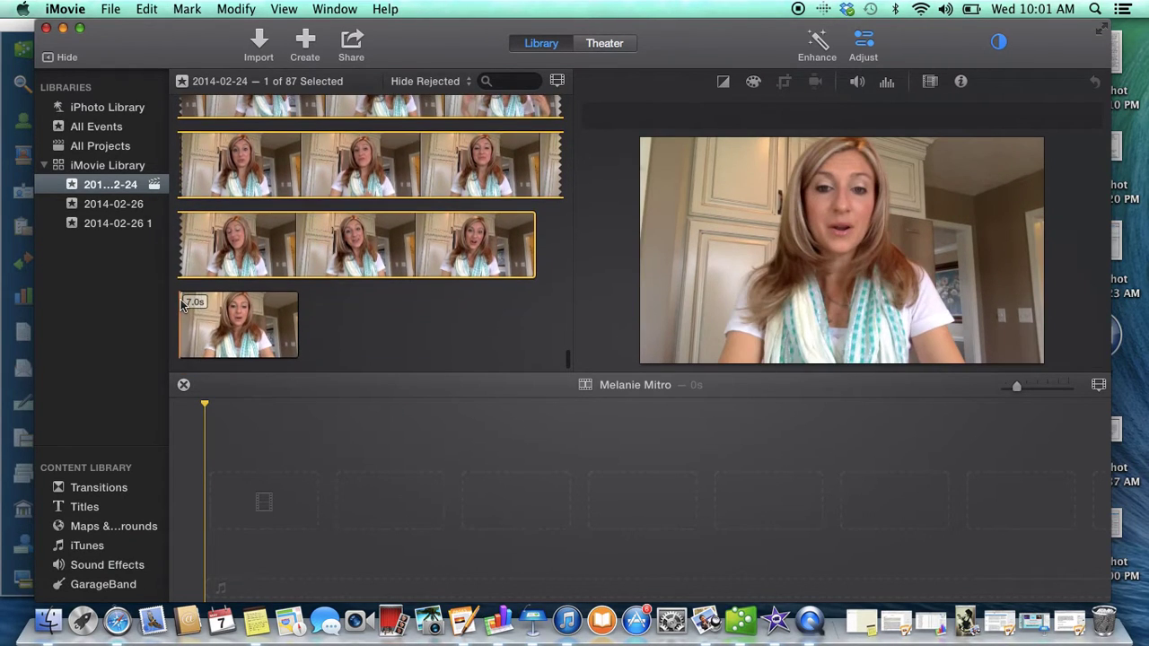
# - Drag the 7.0s recorded clip into the empty timeline and select its Neon name title
pyautogui.scroll(-1, 180, 303)
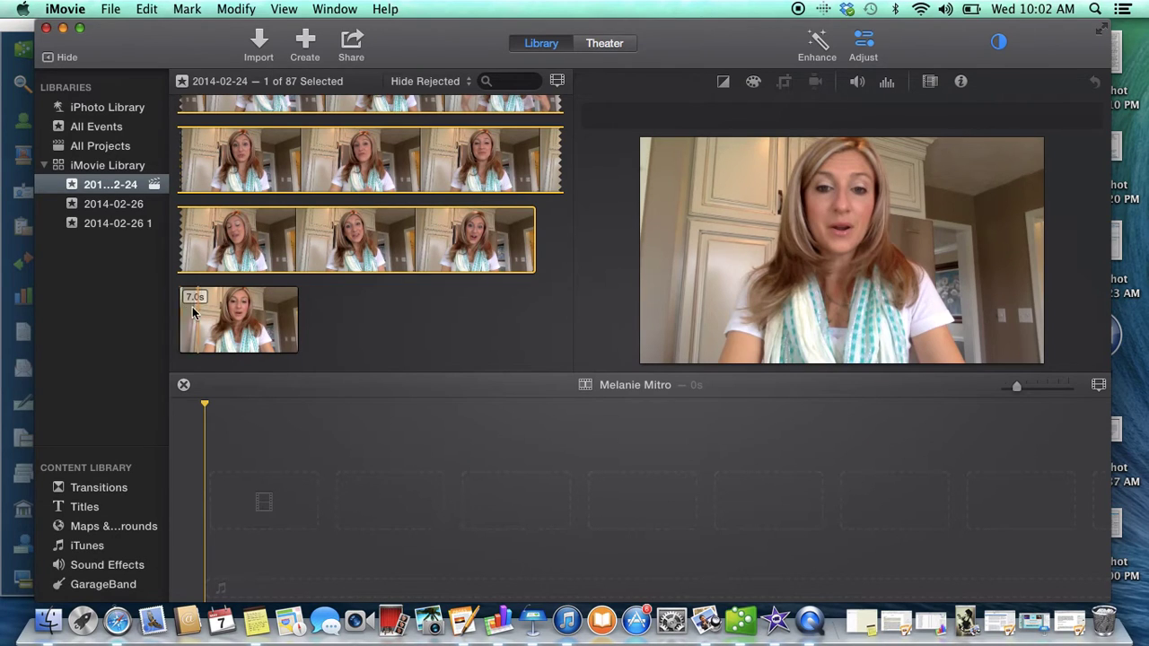
pyautogui.click(197, 320)
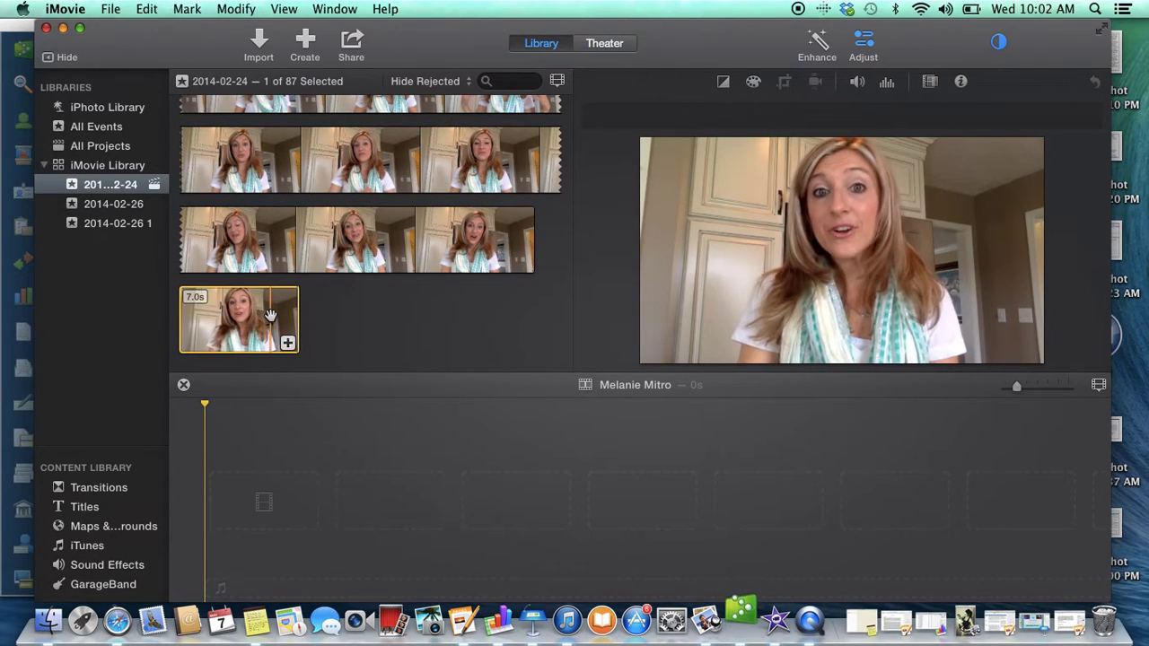
pyautogui.moveTo(270, 314); pyautogui.dragTo(231, 503)
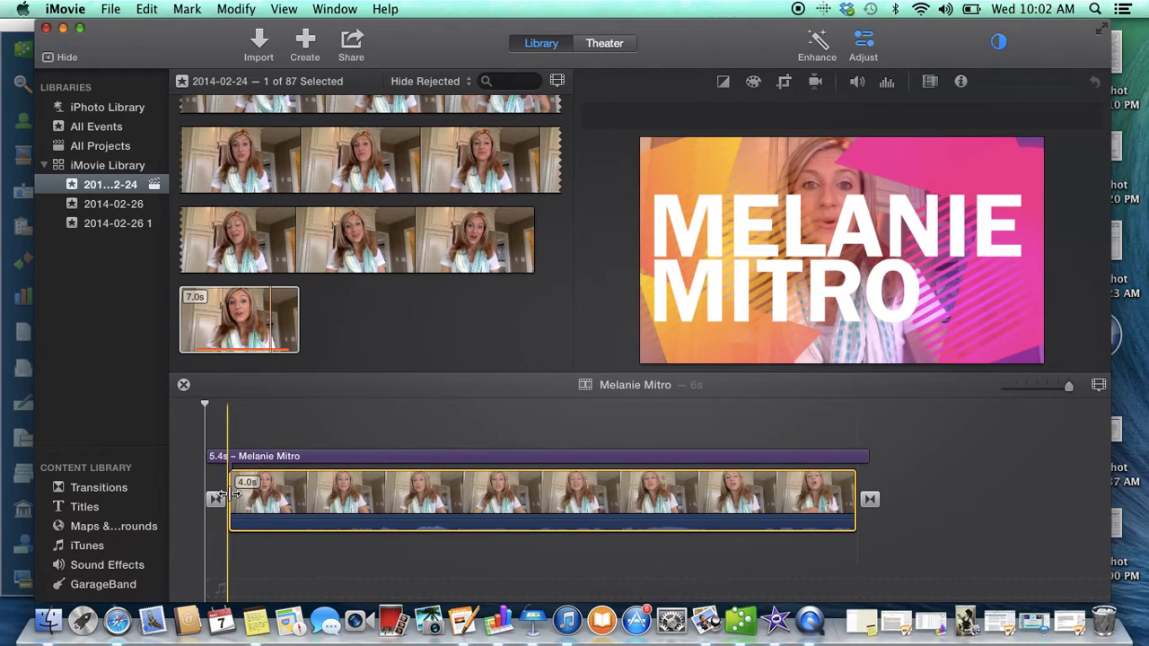
pyautogui.click(265, 458)
# - Retype the Neon title's text as WELCOME and play the movie to preview it
pyautogui.moveTo(851, 259)
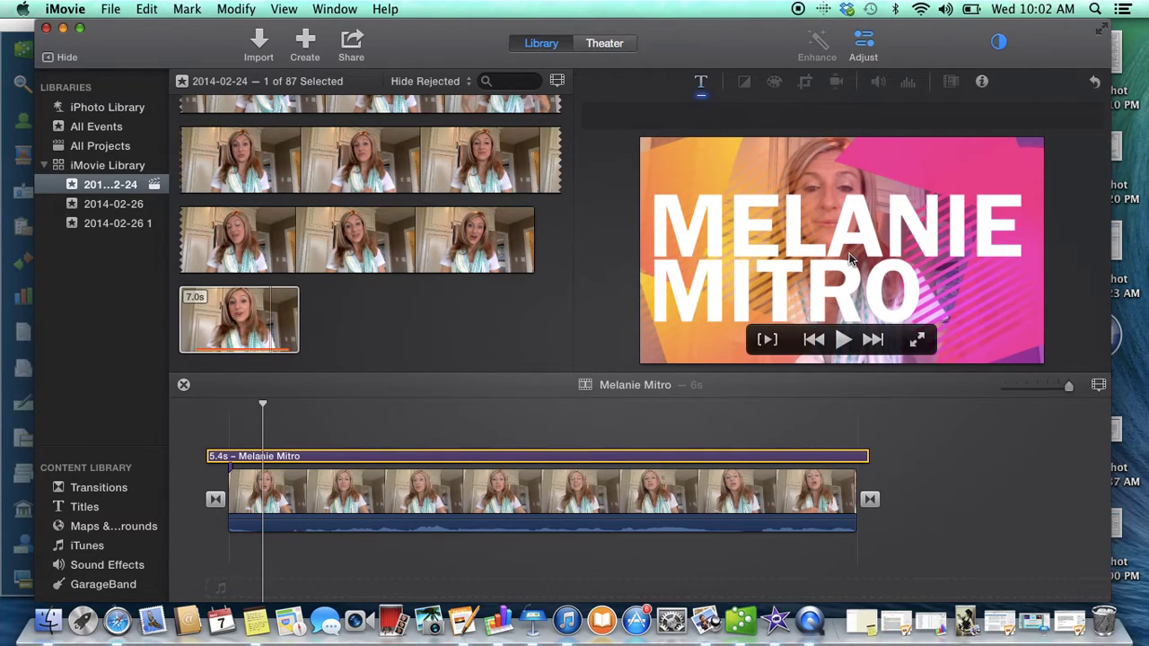
pyautogui.doubleClick(794, 260)
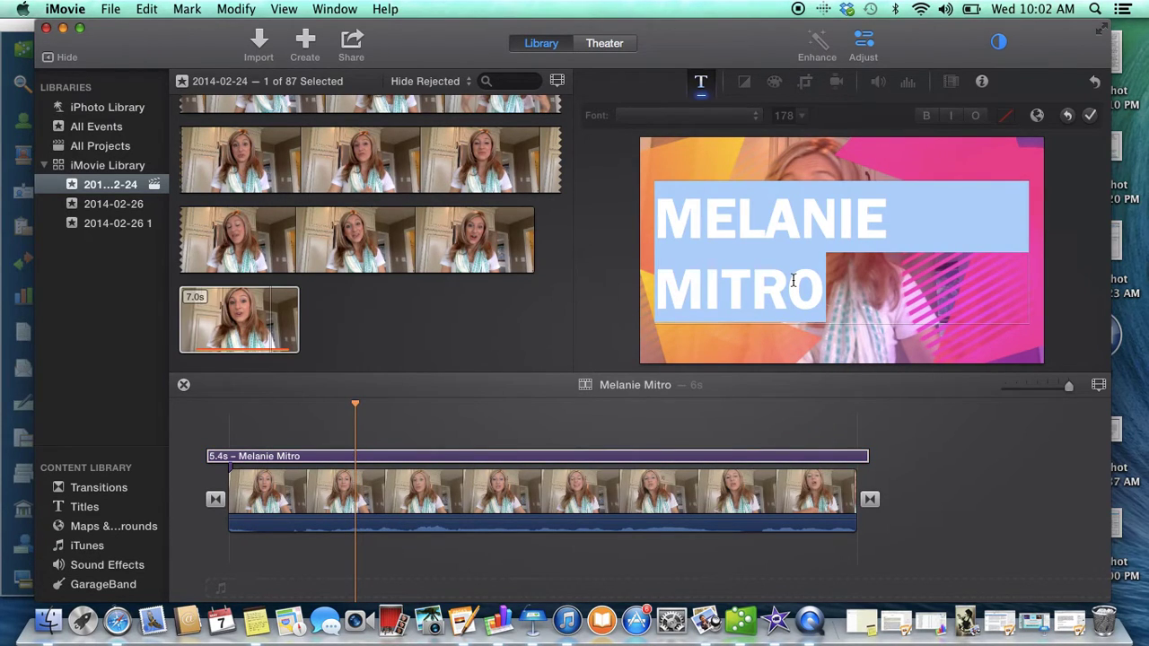
pyautogui.write('WELCOME')
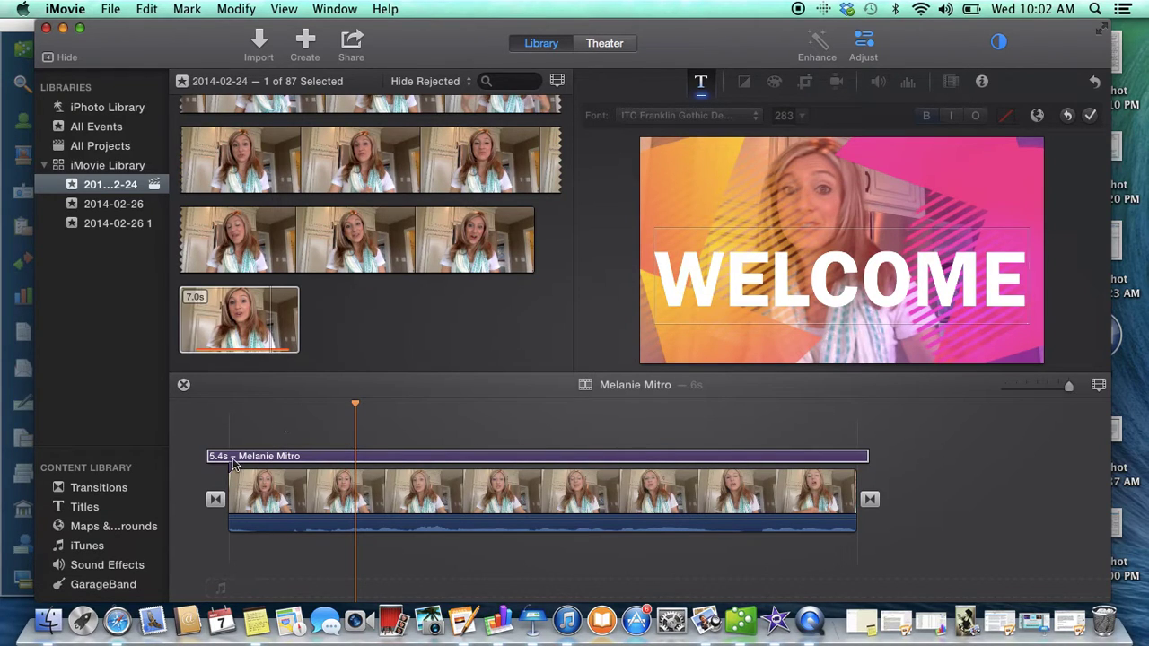
pyautogui.click(240, 492)
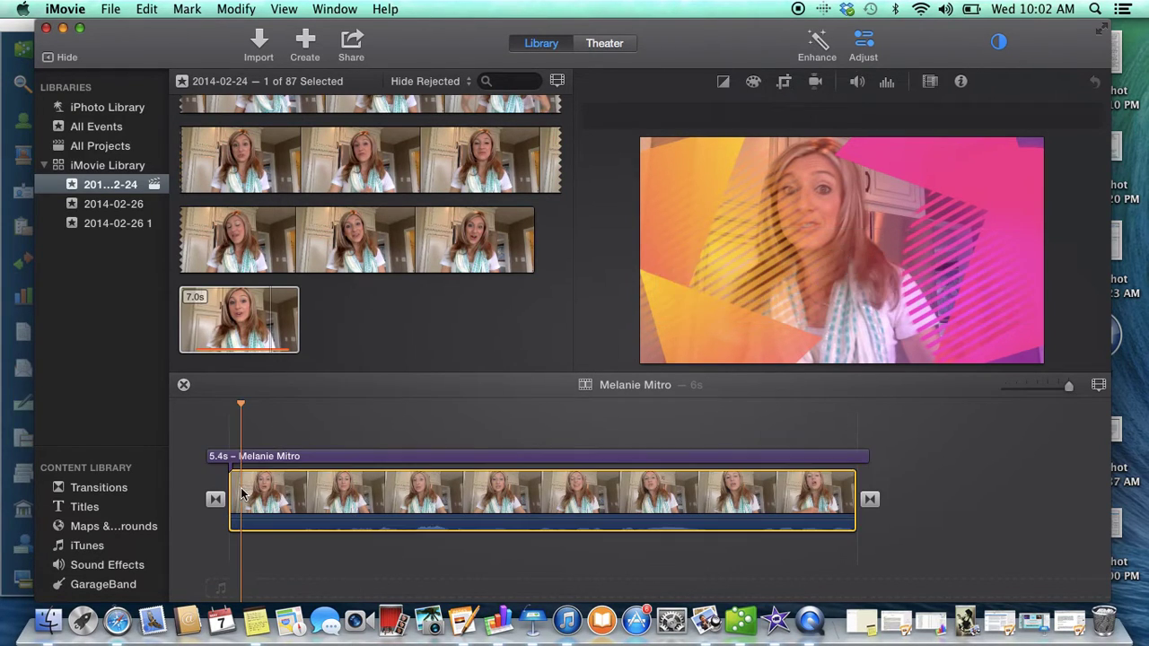
pyautogui.press('space')
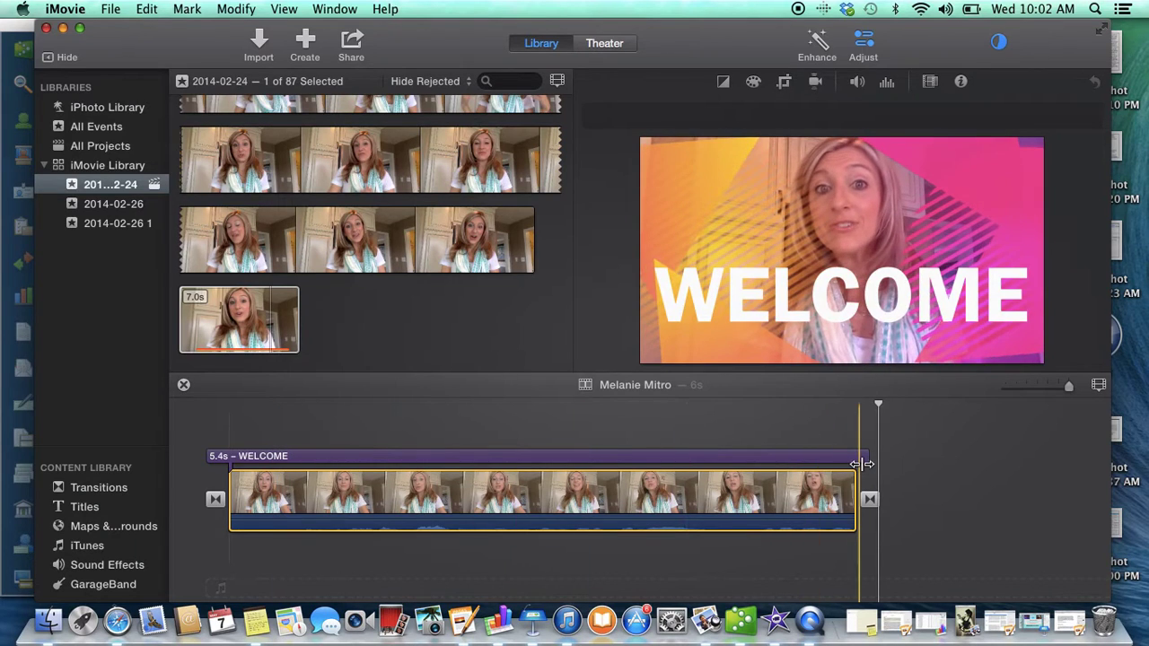
# - Trim the WELCOME title to 1.5s and play back to check it
pyautogui.moveTo(861, 463); pyautogui.dragTo(307, 456)
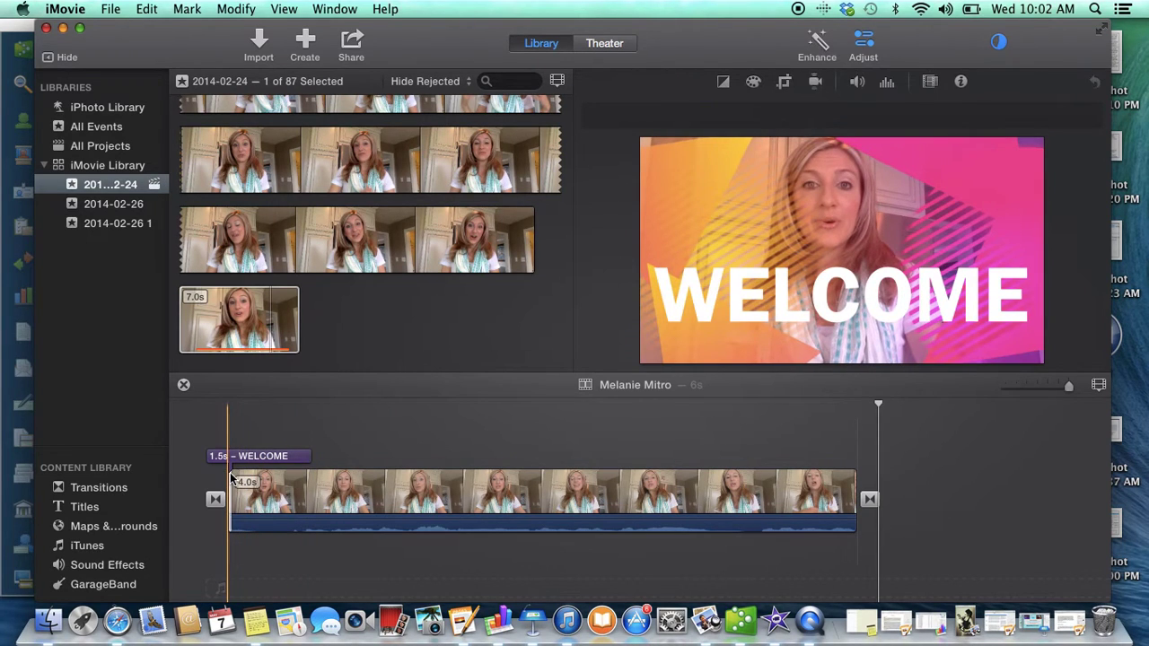
pyautogui.press('space')
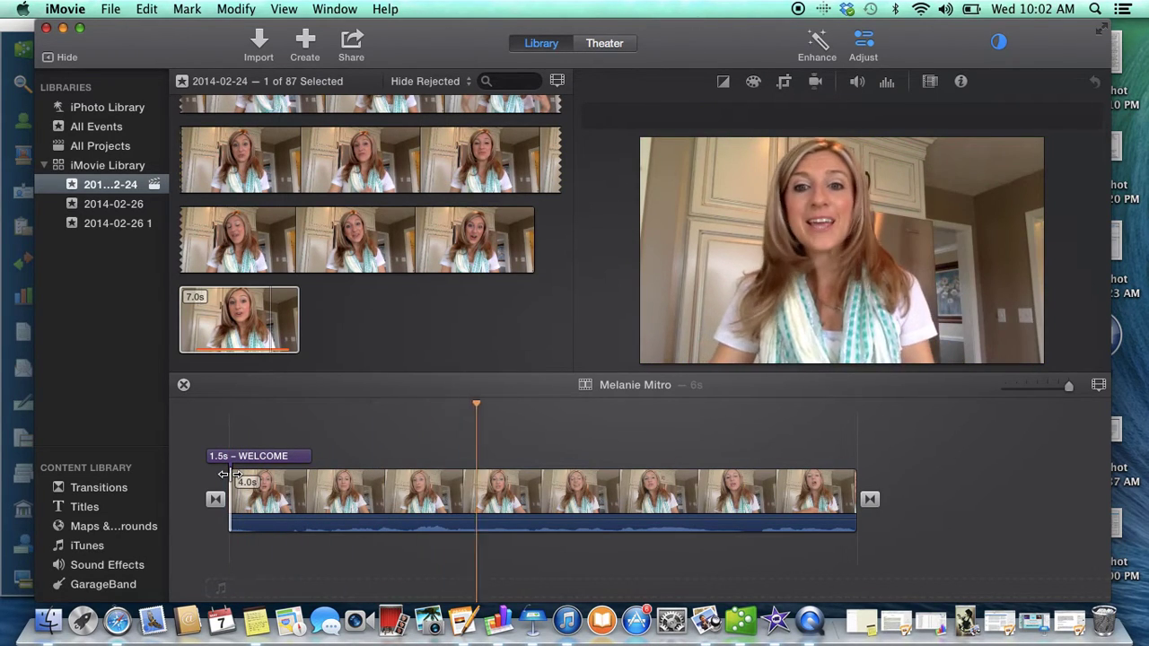
pyautogui.click(364, 439)
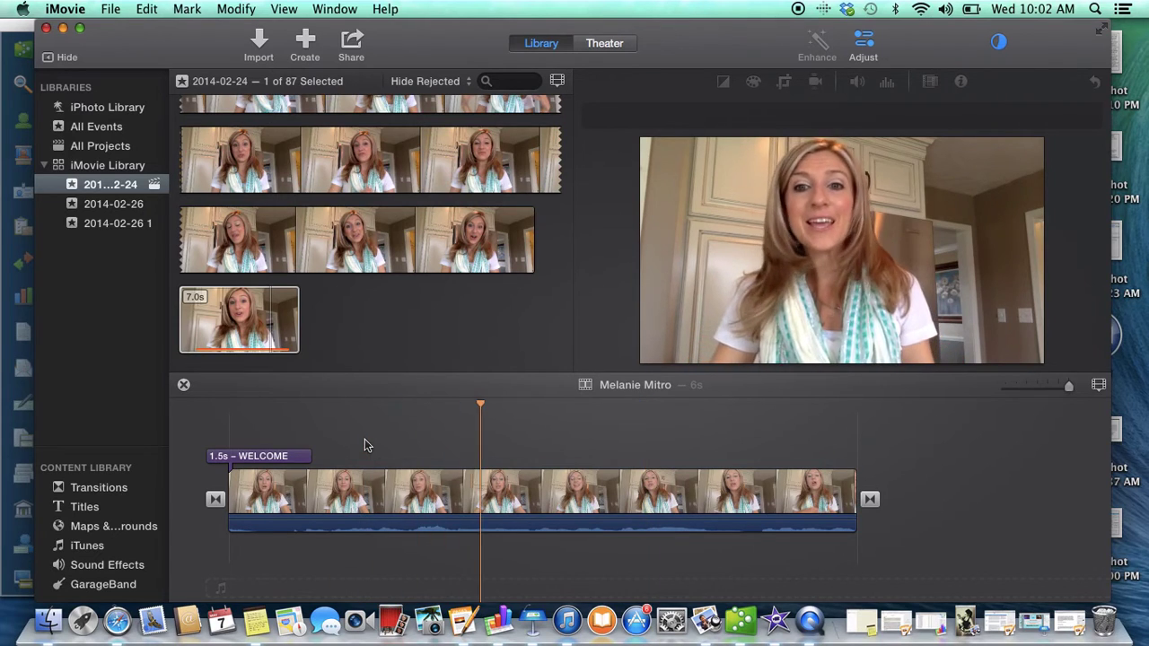
pyautogui.press('space')
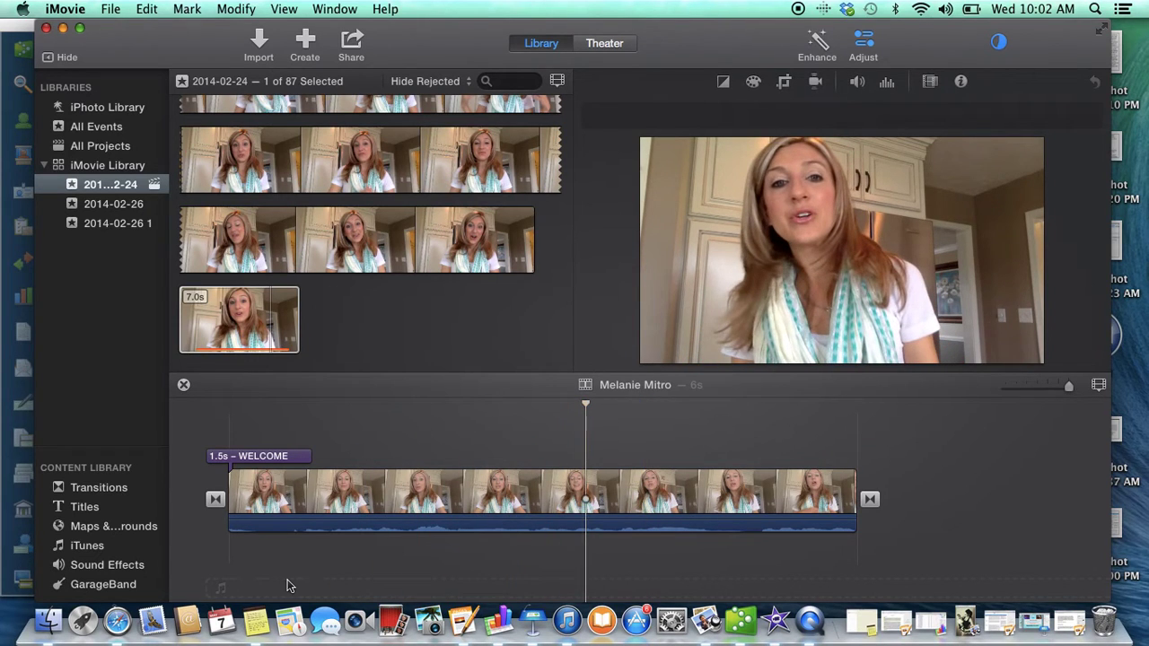
pyautogui.click(85, 507)
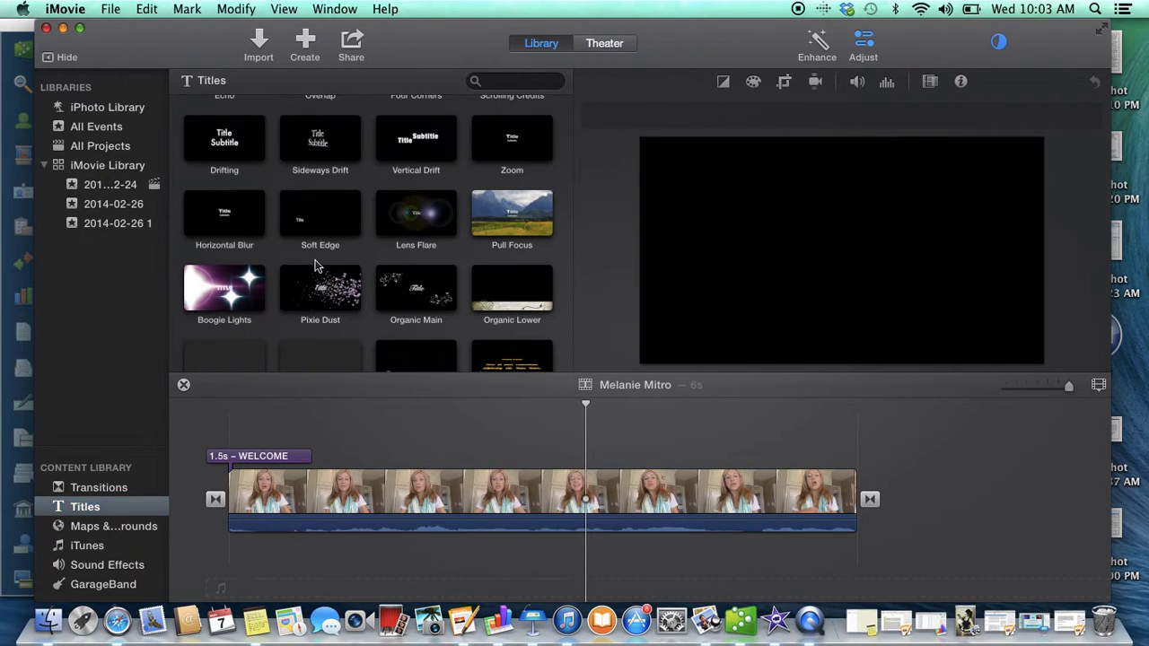
# - Drop the Pixie Dust title over the clip and turn off automatic titles and transitions
pyautogui.scroll(-3, 314, 265)
pyautogui.moveTo(329, 222); pyautogui.dragTo(383, 464)
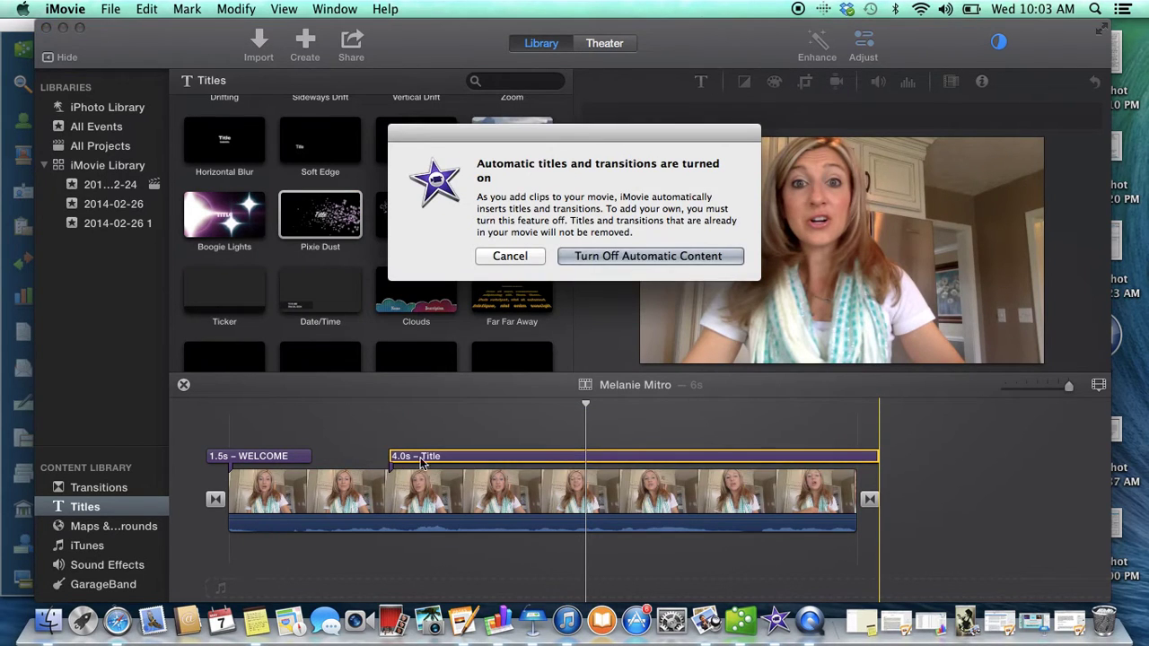
pyautogui.click(654, 258)
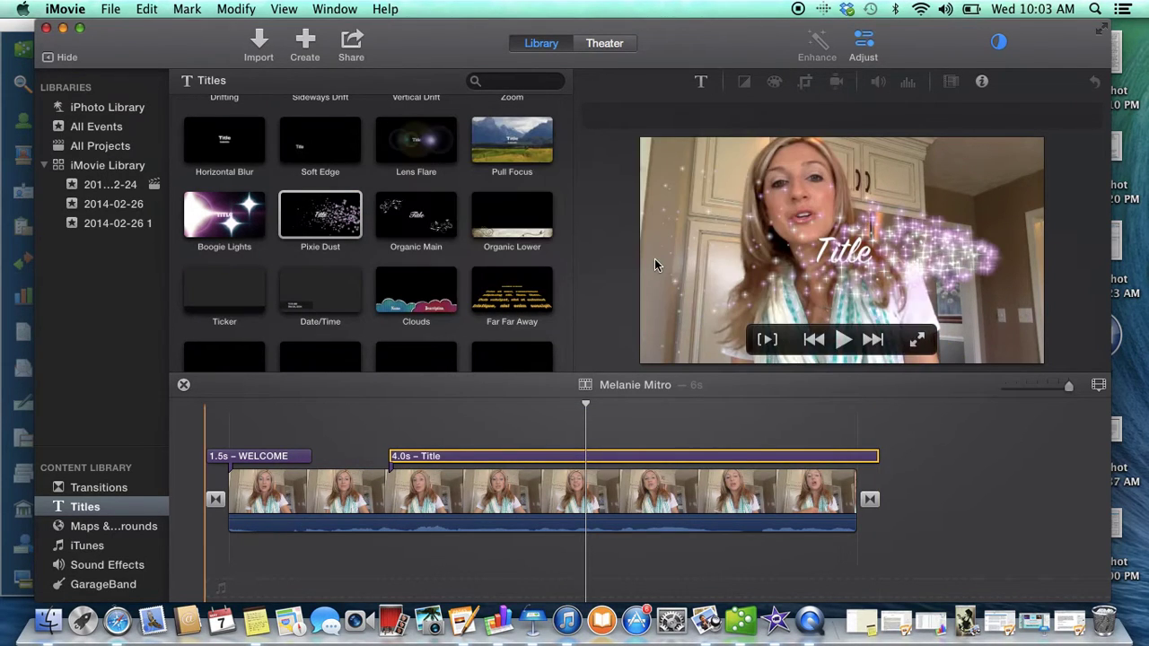
# - Replace the Pixie Dust placeholder text with the presenter's full name
pyautogui.doubleClick(496, 458)
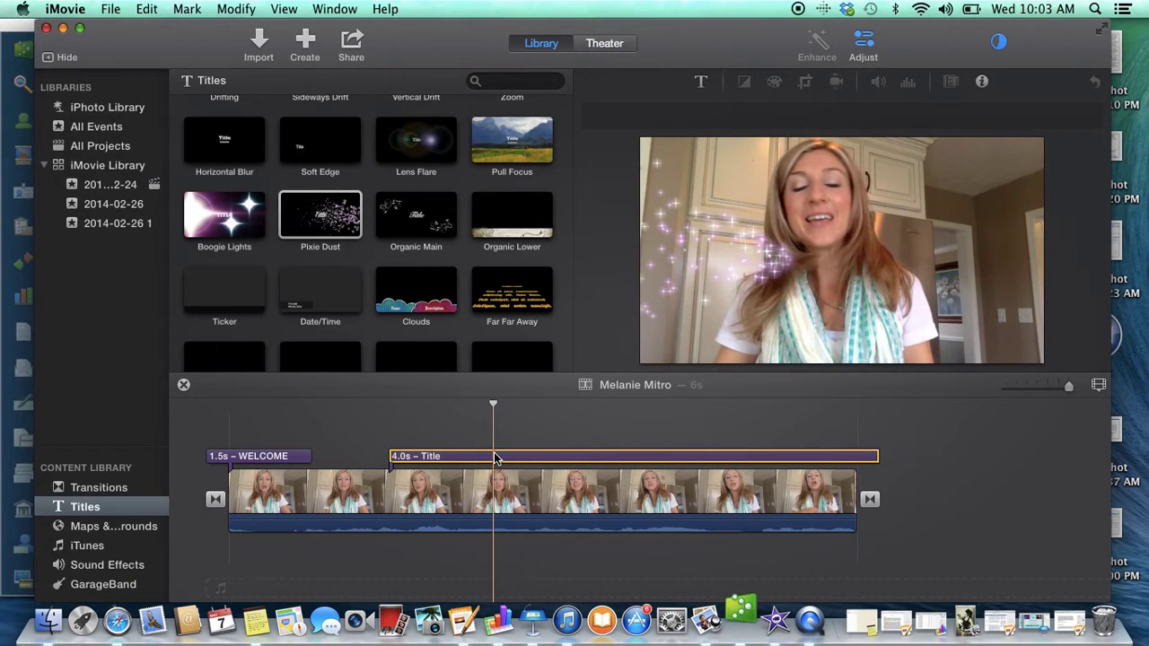
pyautogui.write('Melanie Mitro')
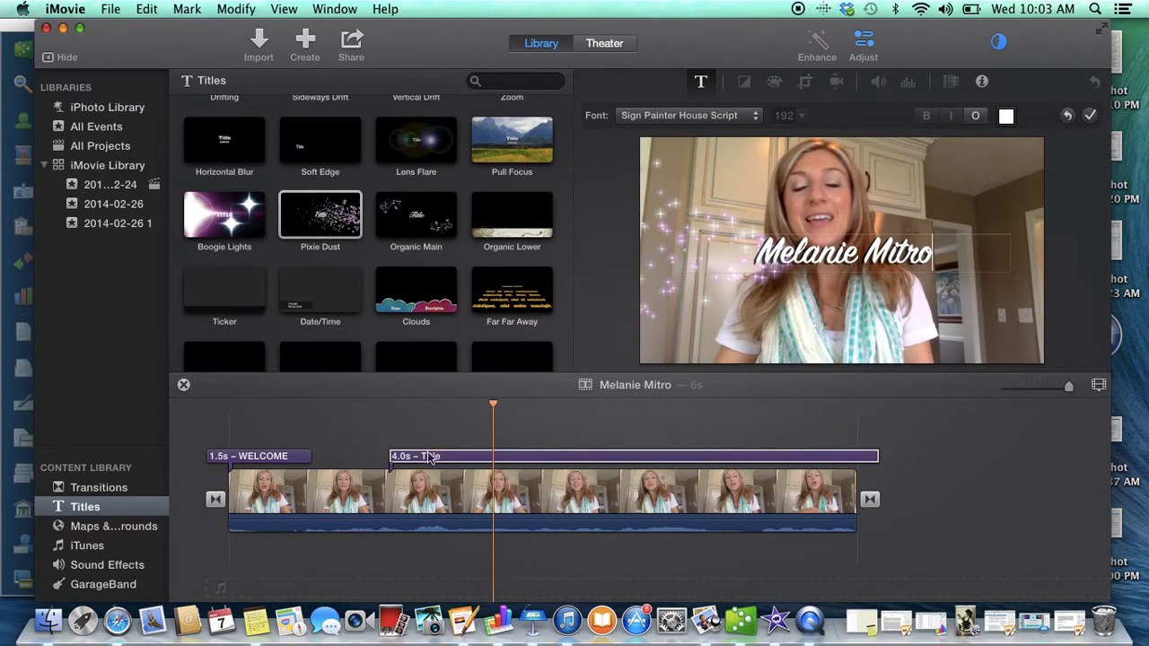
pyautogui.scroll(-5, 367, 333)
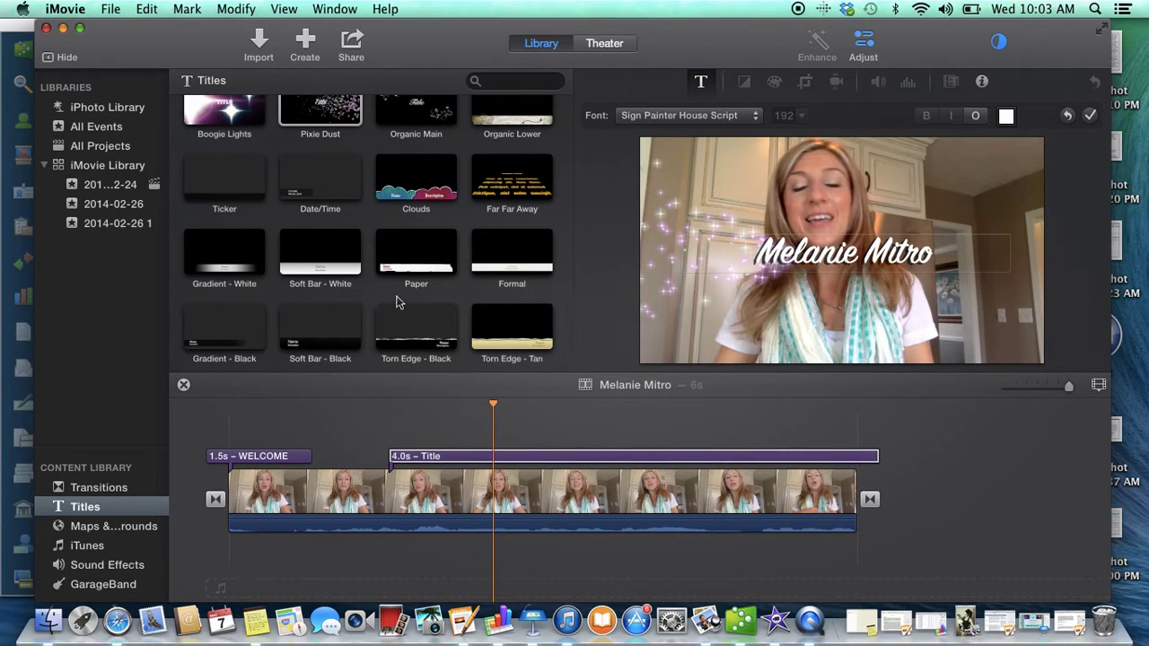
pyautogui.scroll(3, 412, 312)
pyautogui.scroll(-3, 416, 224)
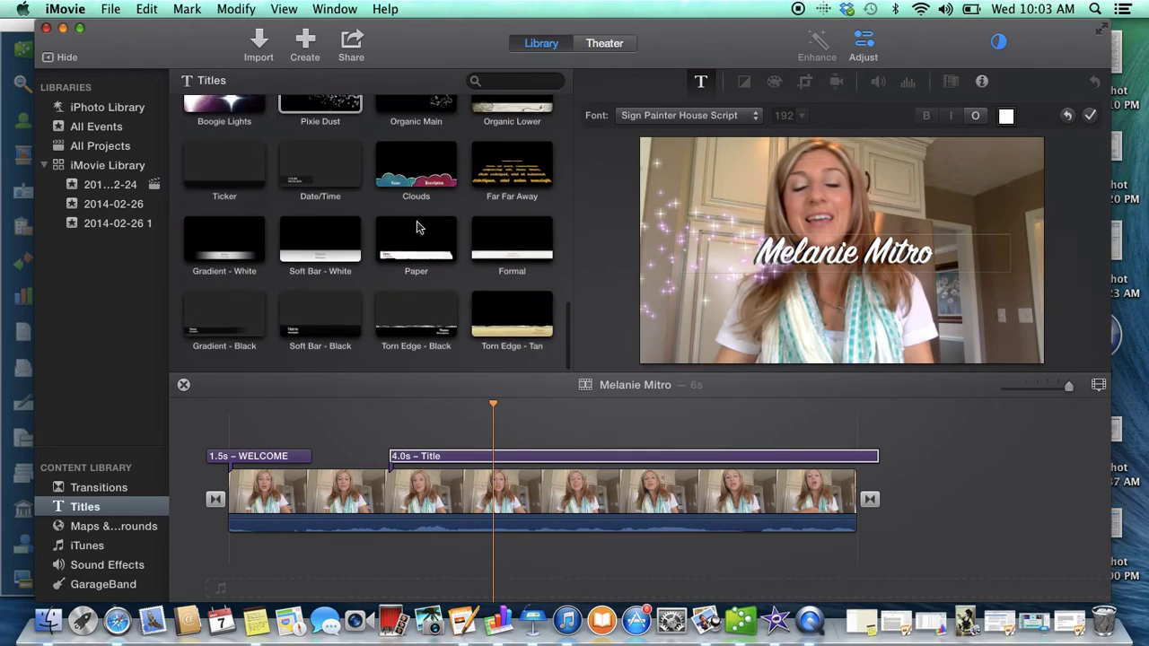
# - Place a Torn Edge - Tan title over the clip's end showing the presenter's full name
pyautogui.moveTo(507, 333); pyautogui.dragTo(645, 485)
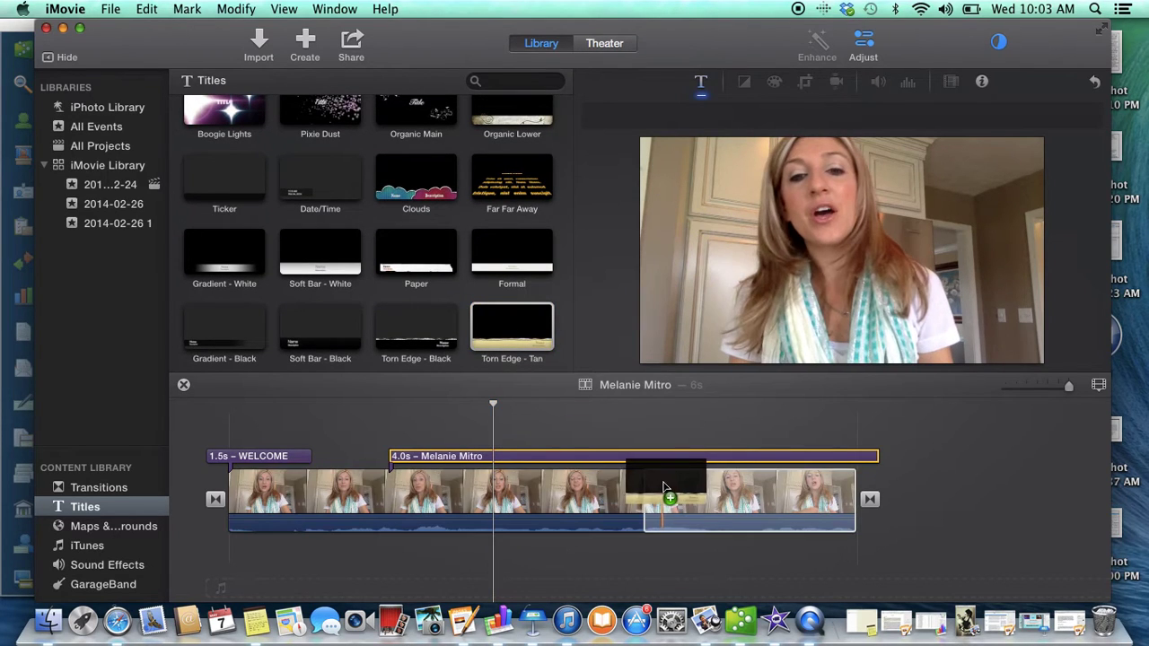
pyautogui.moveTo(664, 487); pyautogui.dragTo(678, 498)
pyautogui.click(680, 461)
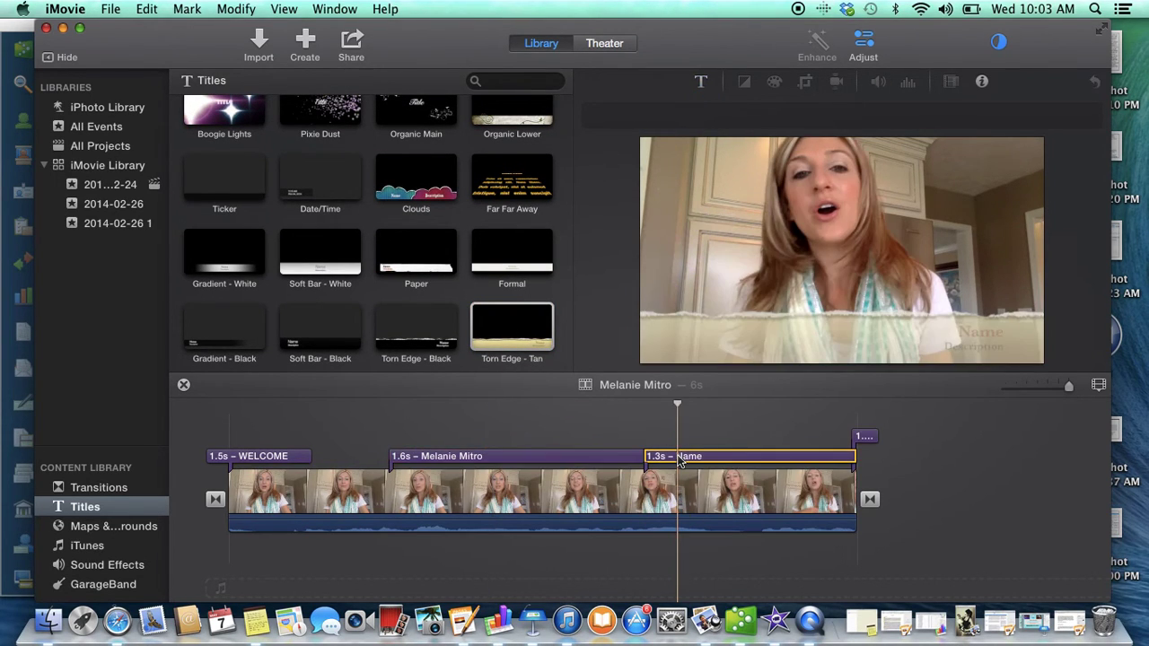
pyautogui.doubleClick(692, 459)
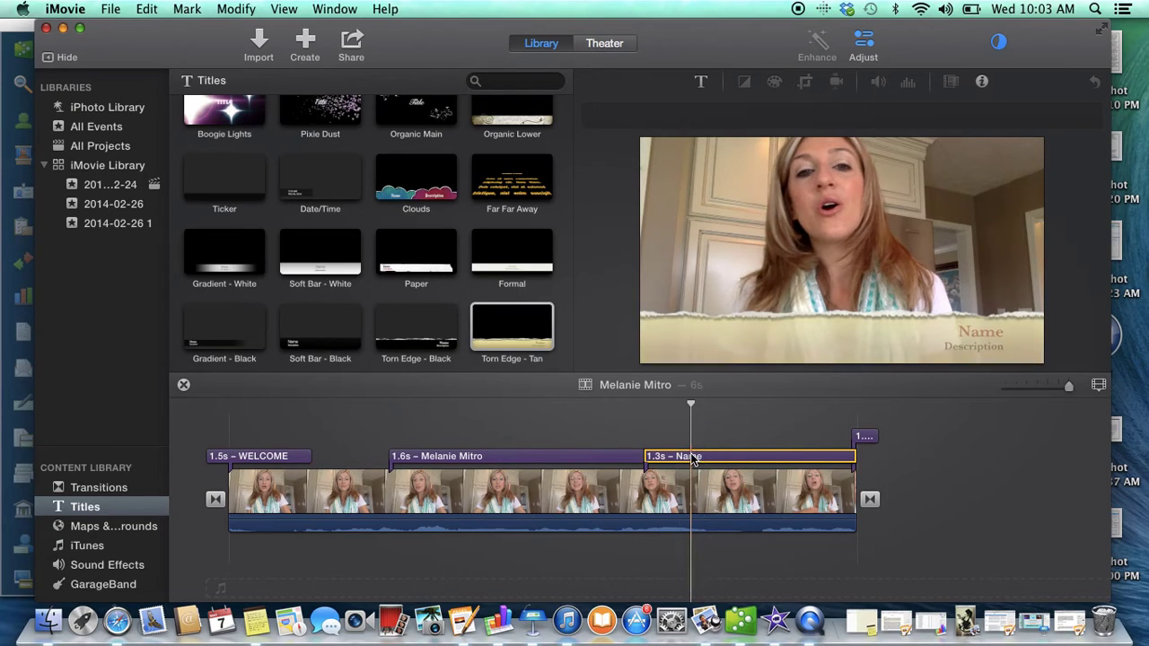
pyautogui.write('Melanie Mitro')
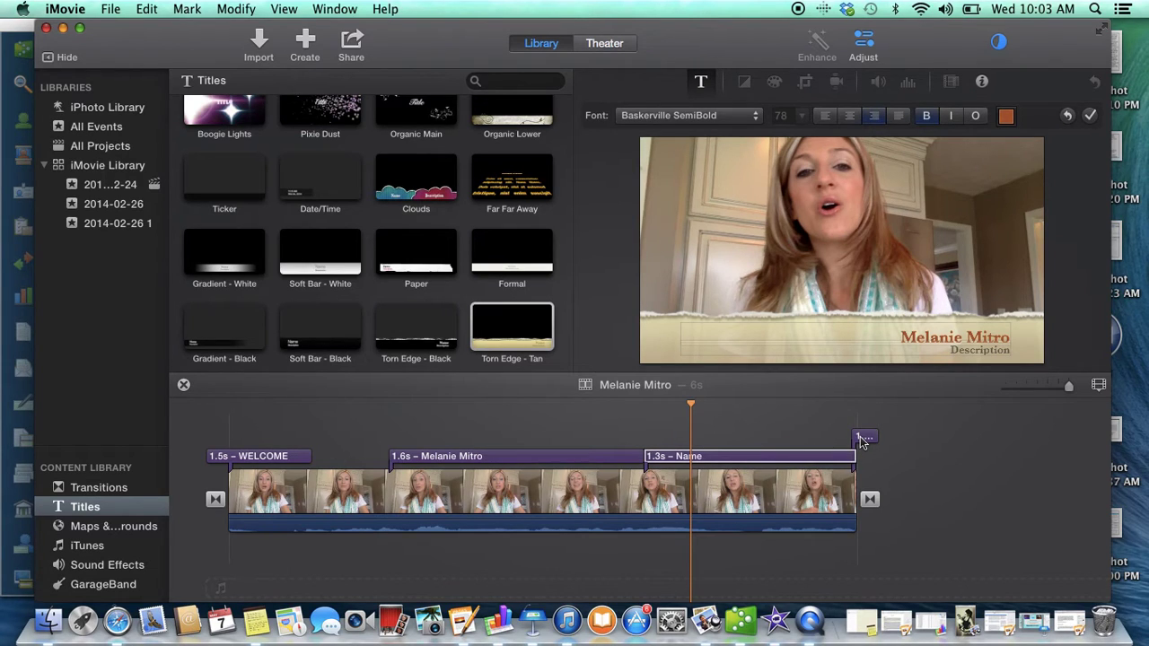
# - Open the Clip Trimmer on the video clip and shorten it so the project runs 5s
pyautogui.click(311, 506)
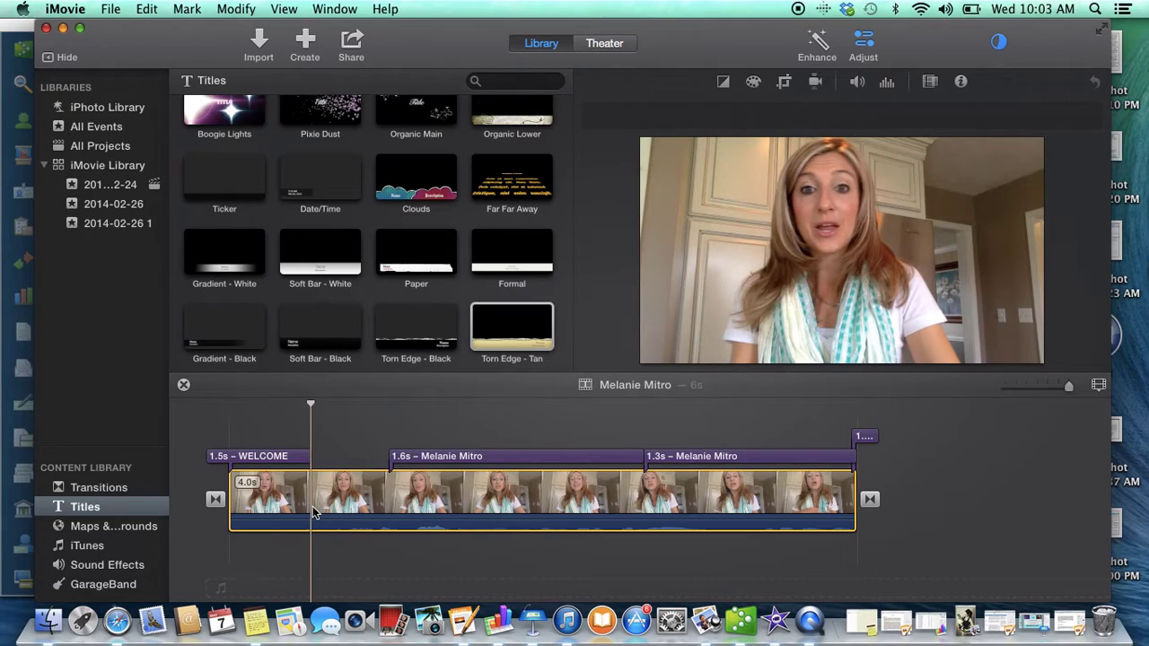
pyautogui.click(316, 506)
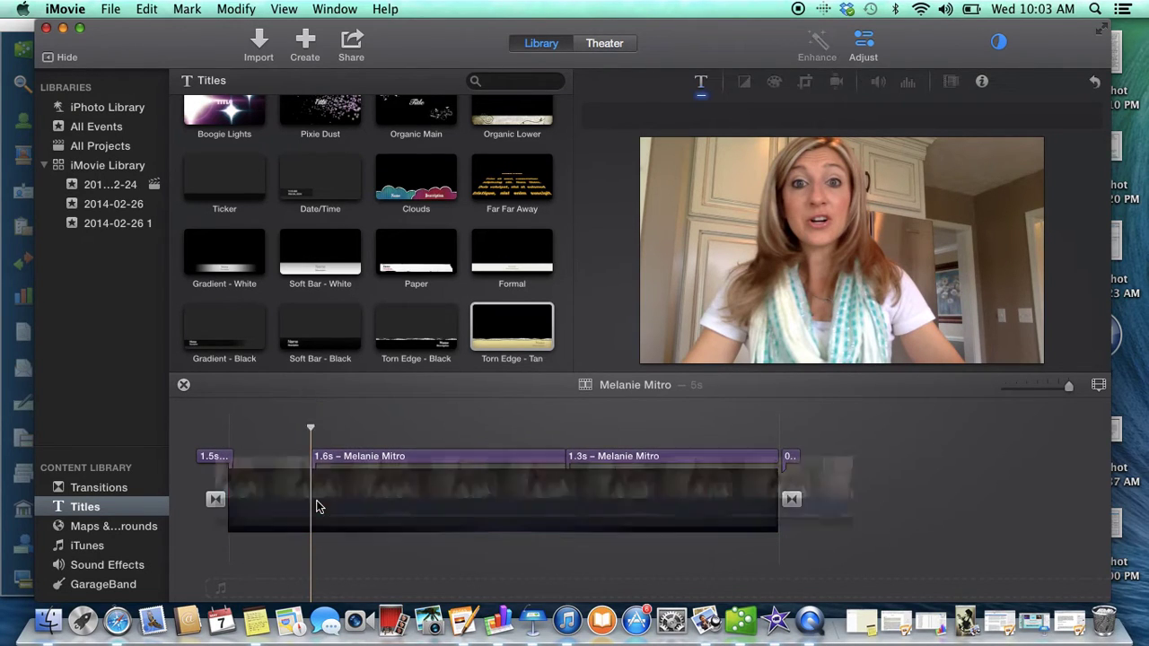
pyautogui.hotkey('alt', '/')
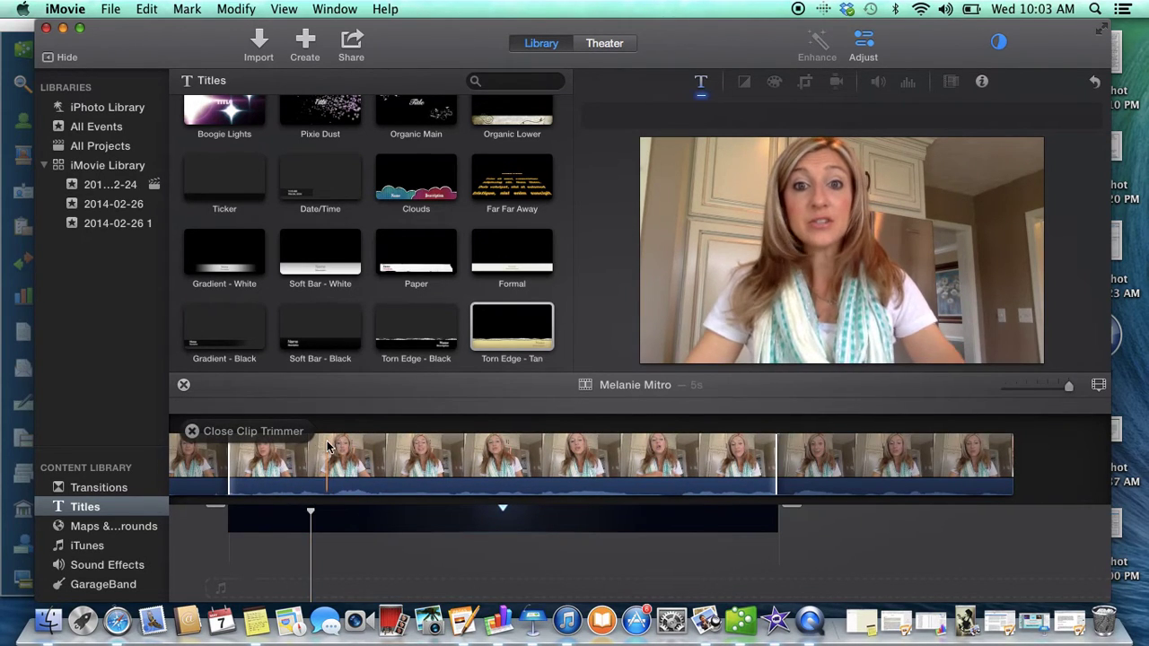
pyautogui.moveTo(344, 446); pyautogui.dragTo(257, 433)
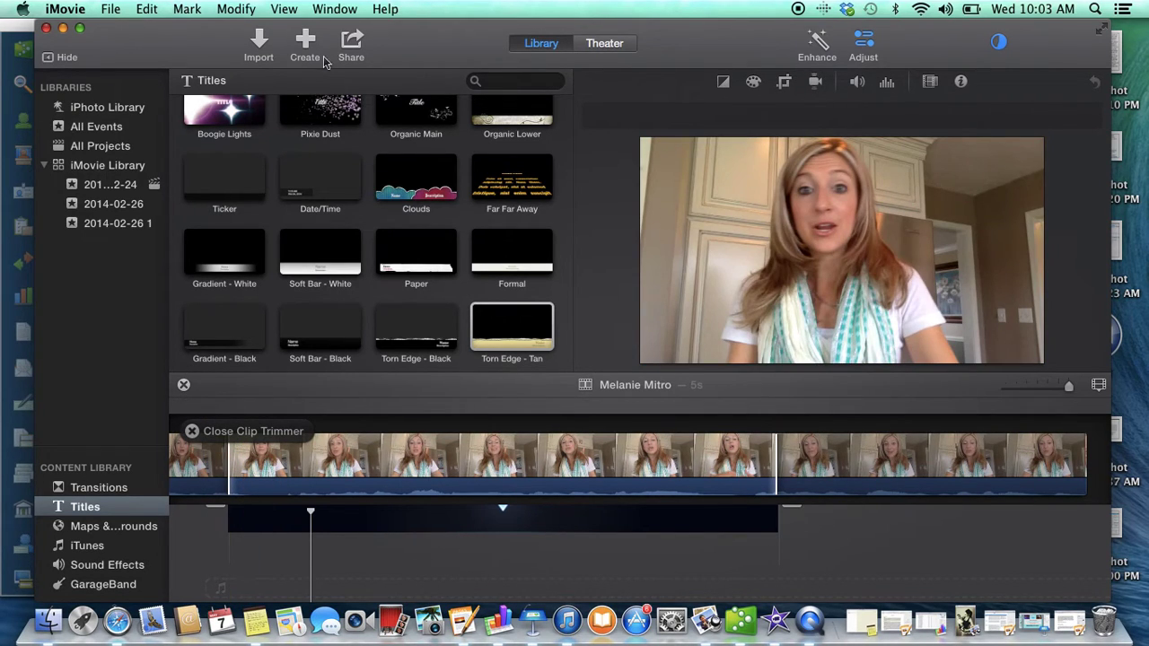
# - Share to YouTube, cycling Viewable By through Private and Unlisted before settling on Public
pyautogui.click(350, 46)
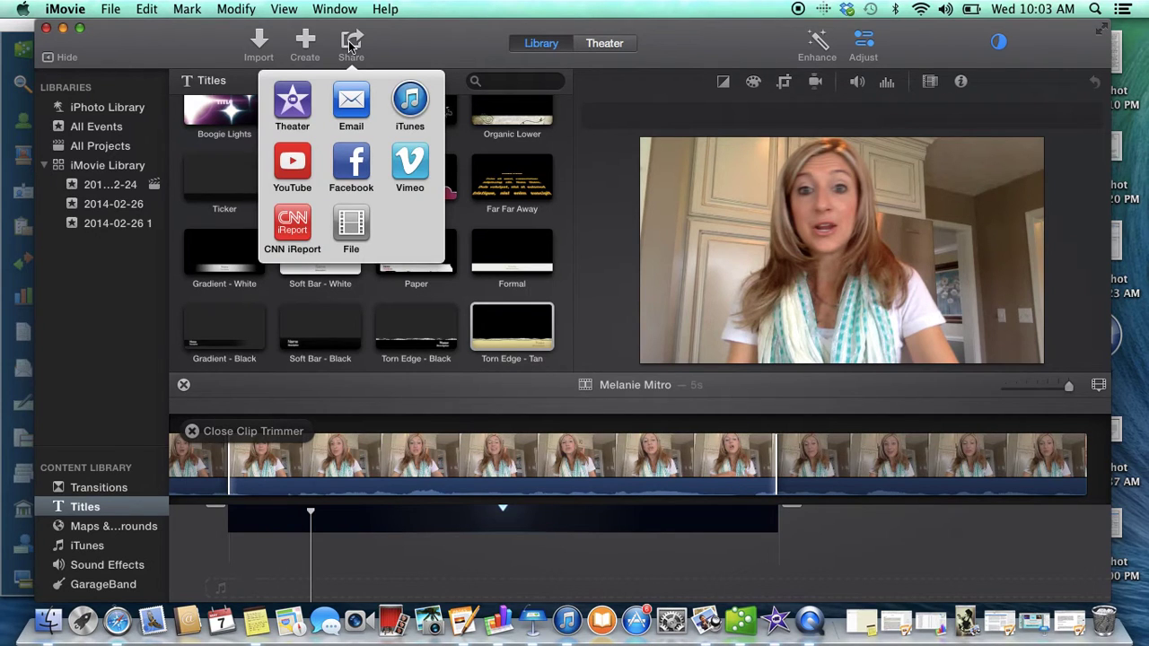
pyautogui.click(294, 164)
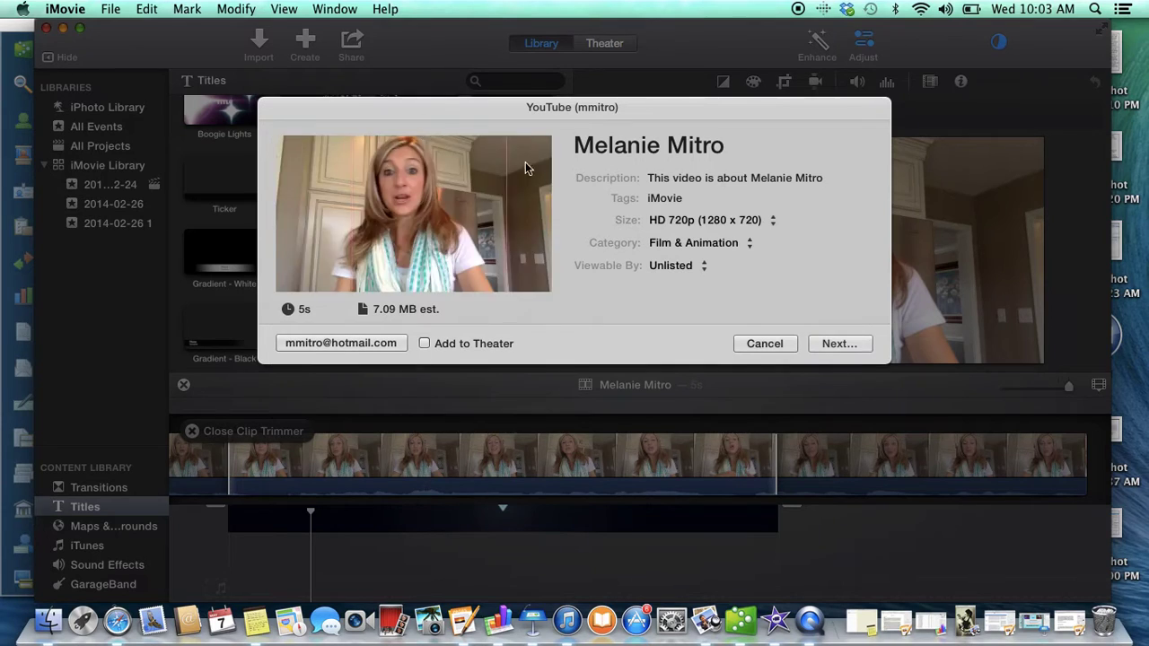
pyautogui.click(664, 266)
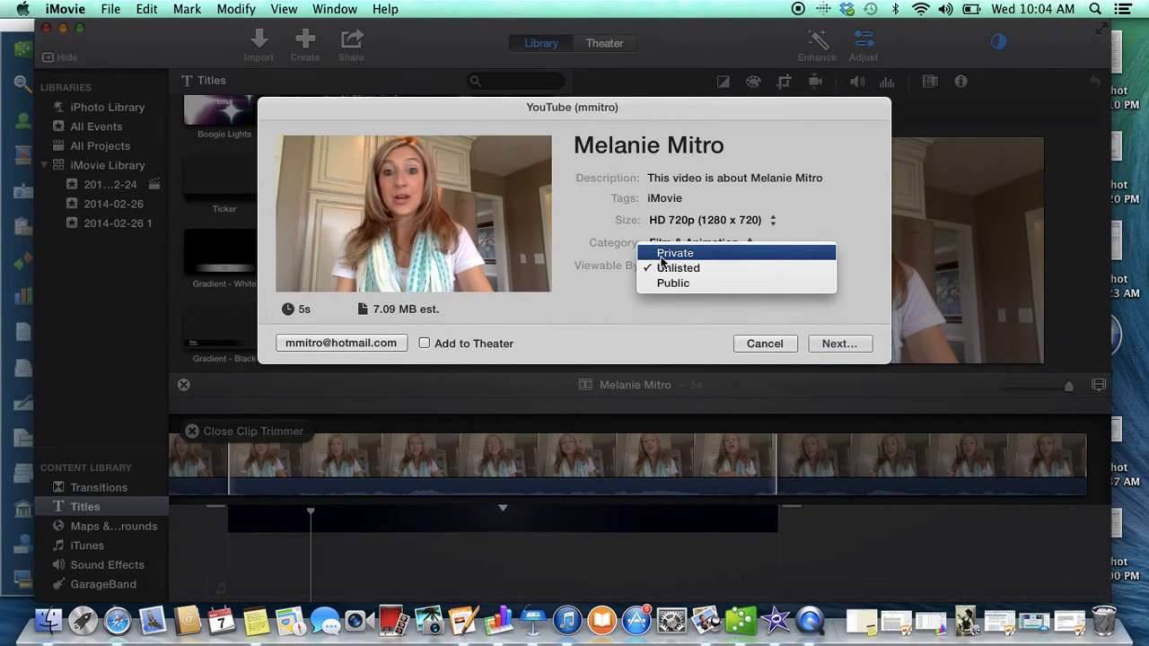
pyautogui.click(664, 255)
pyautogui.click(675, 267)
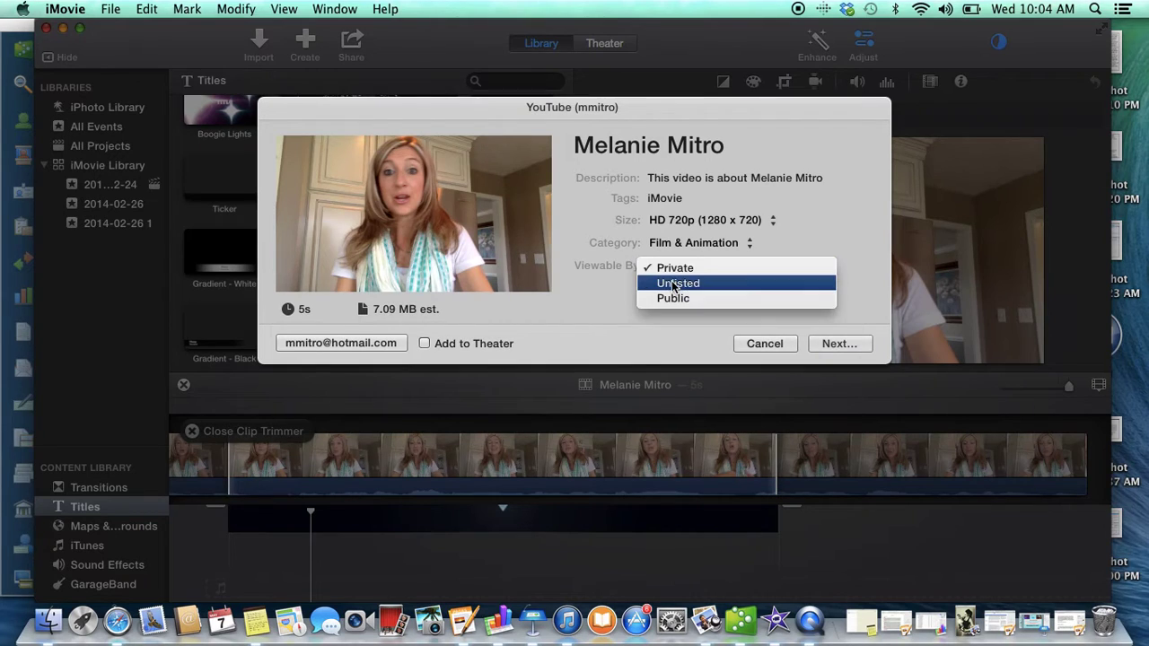
pyautogui.click(675, 283)
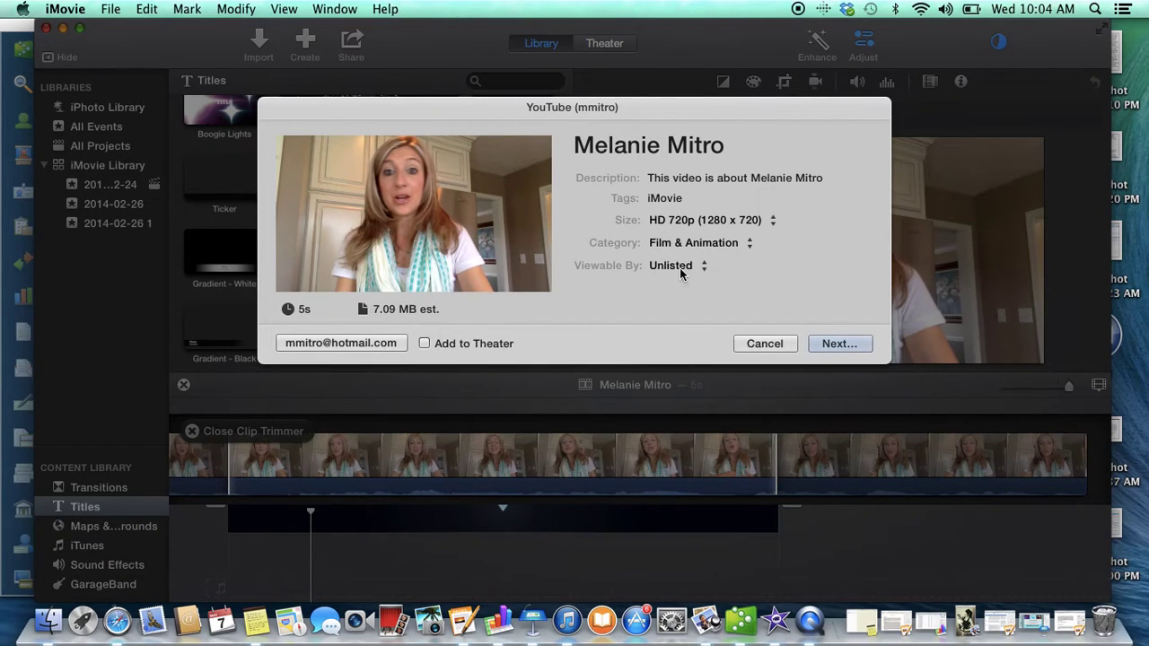
pyautogui.click(682, 268)
pyautogui.click(679, 289)
pyautogui.click(723, 180)
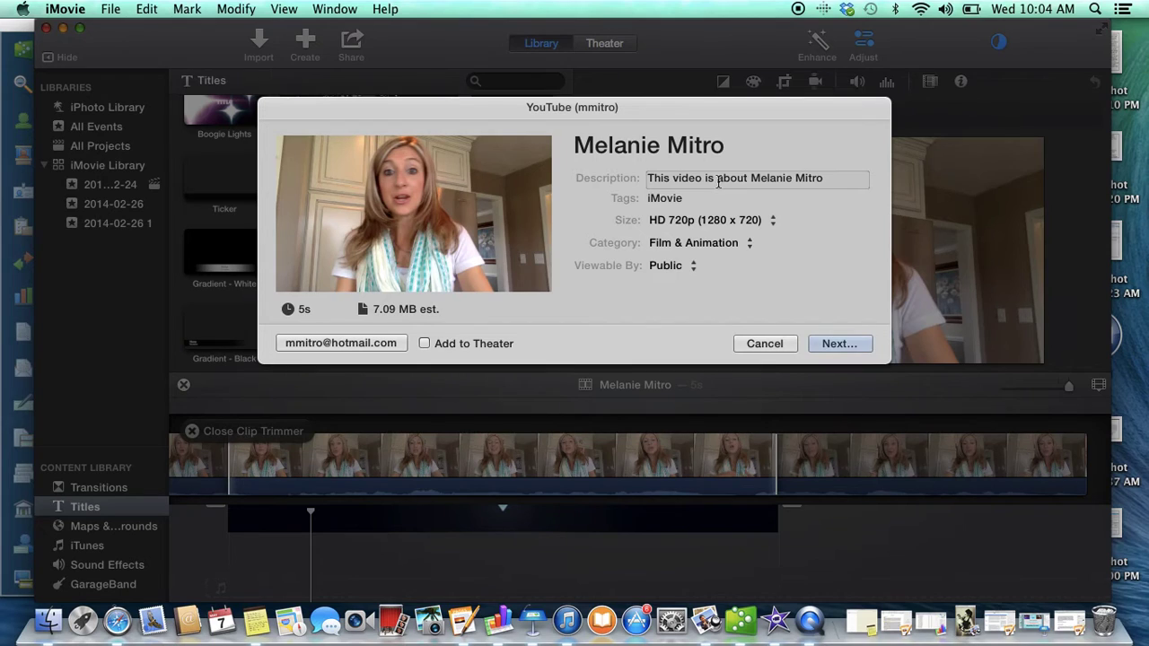
# - Replace the YouTube description with "This video is about me"
pyautogui.click(721, 179)
pyautogui.moveTo(825, 178); pyautogui.dragTo(641, 166)
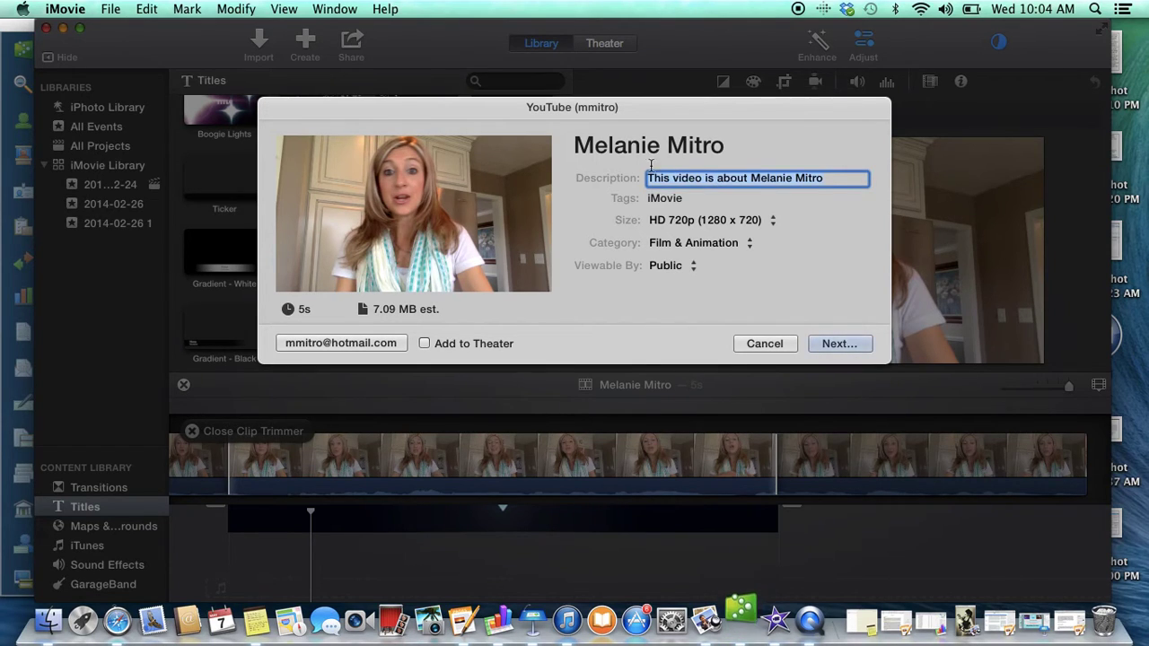
pyautogui.write('This')
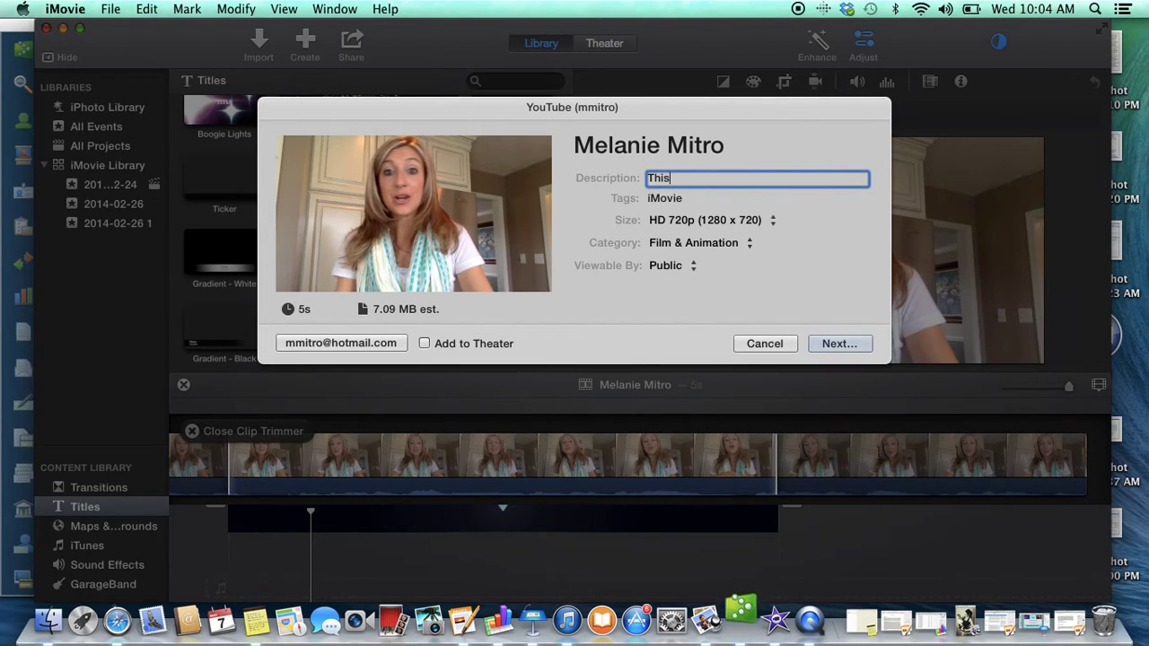
pyautogui.write(' video is about me')
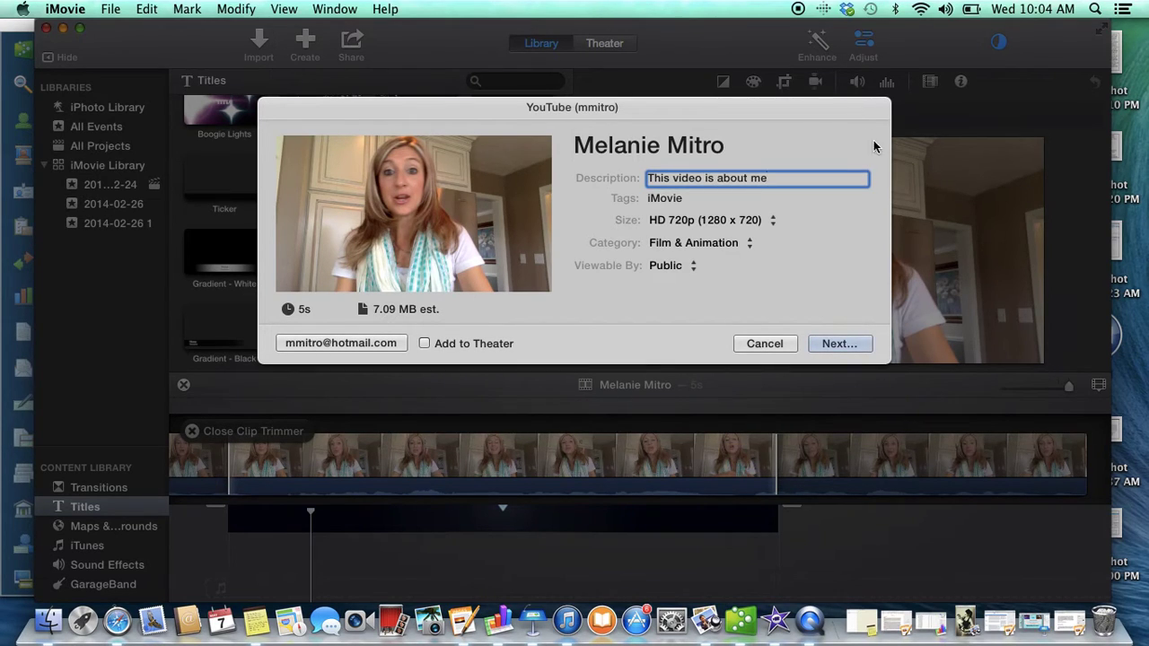
pyautogui.press('Tab')
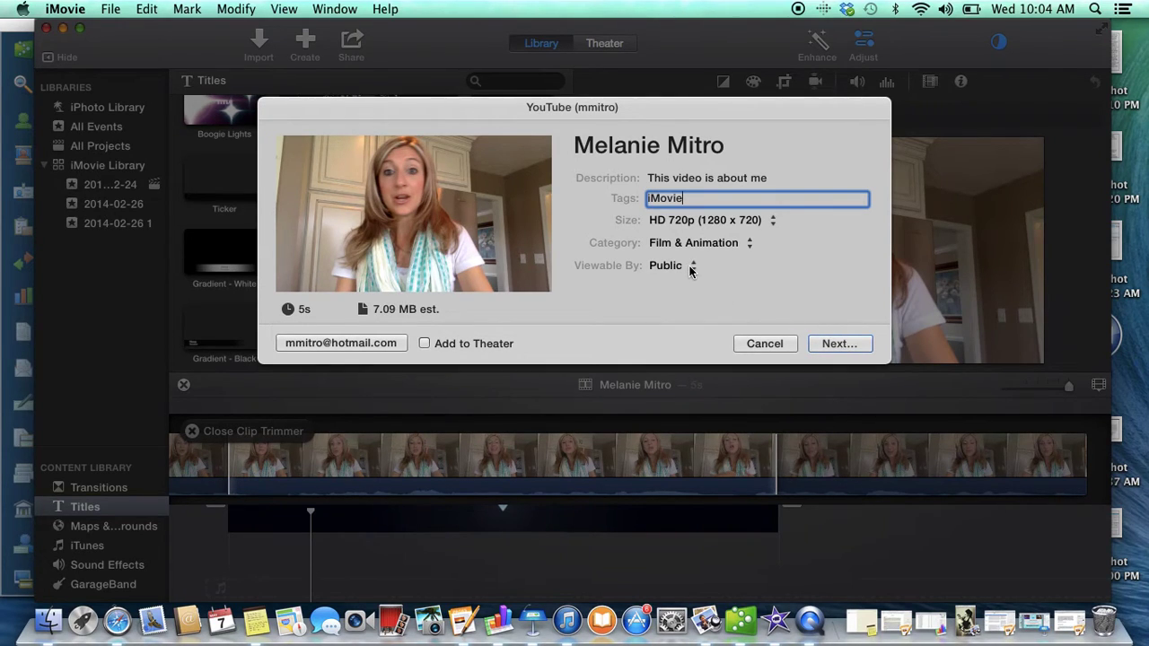
# - Set Viewable By to Private, accept the Terms of Service and publish the video
pyautogui.press('Return')
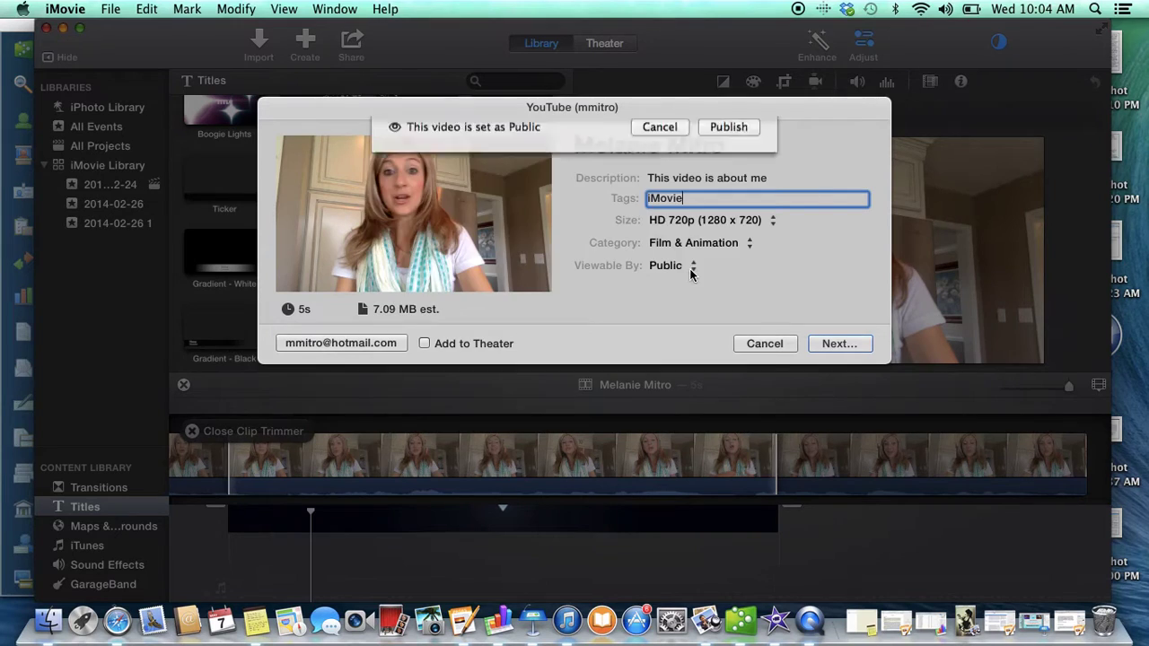
pyautogui.click(660, 390)
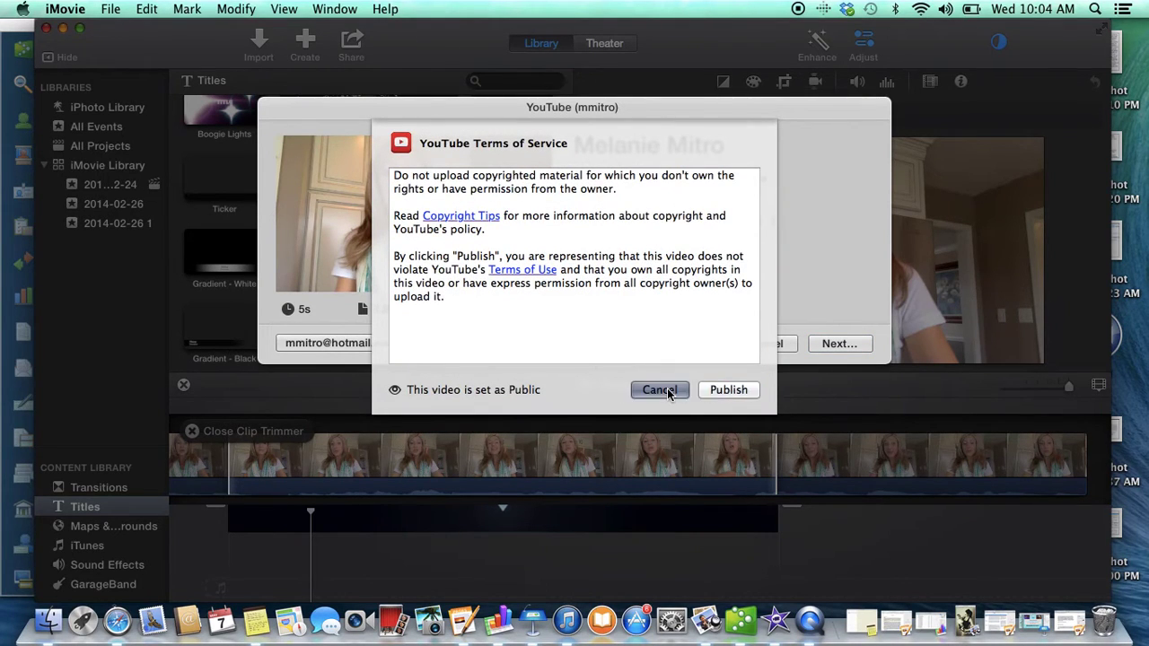
pyautogui.click(669, 264)
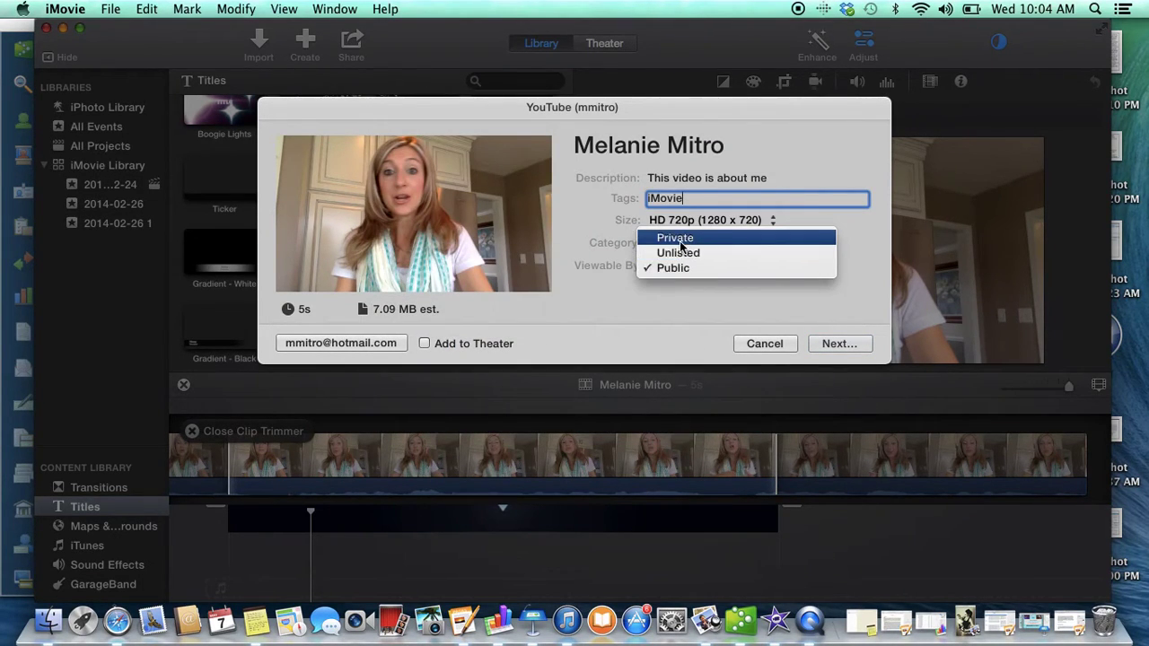
pyautogui.click(680, 236)
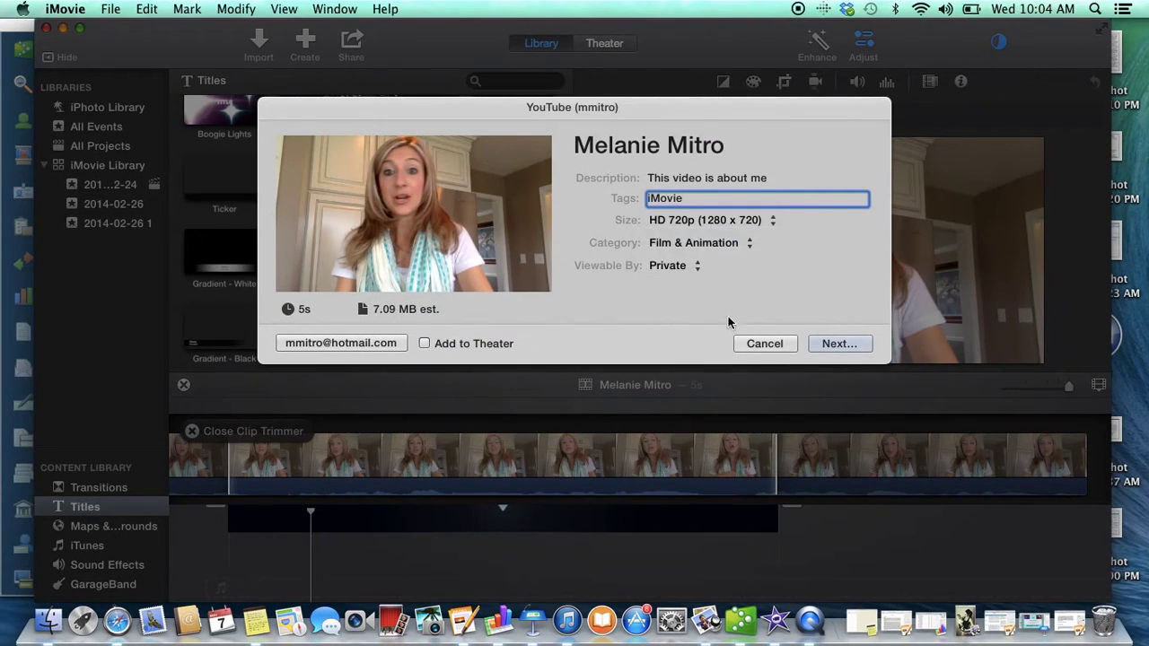
pyautogui.click(814, 345)
pyautogui.click(743, 392)
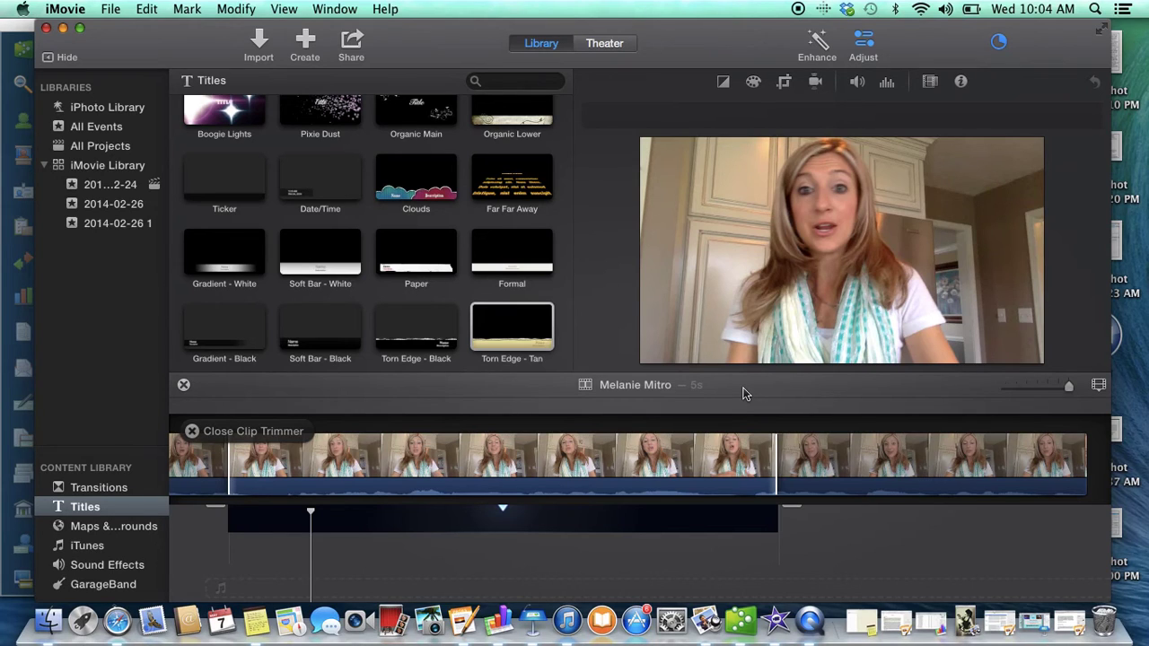
# - Bring up QuickTime Player's Dock menu with the Stop Screen Recording option
pyautogui.rightClick(809, 621)
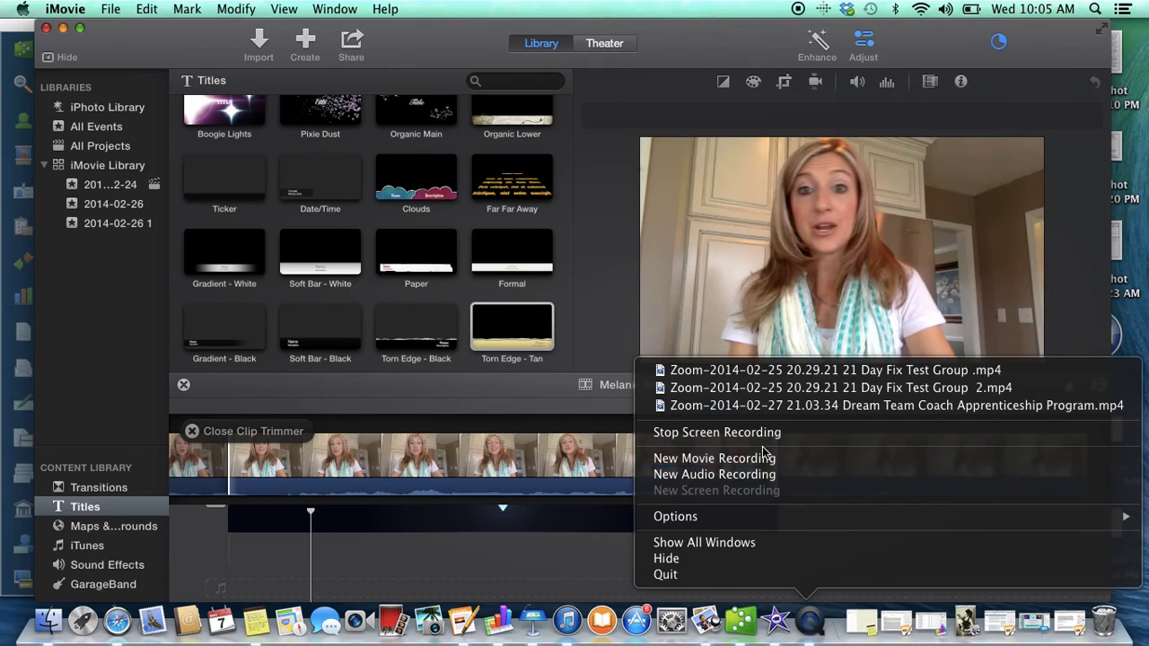